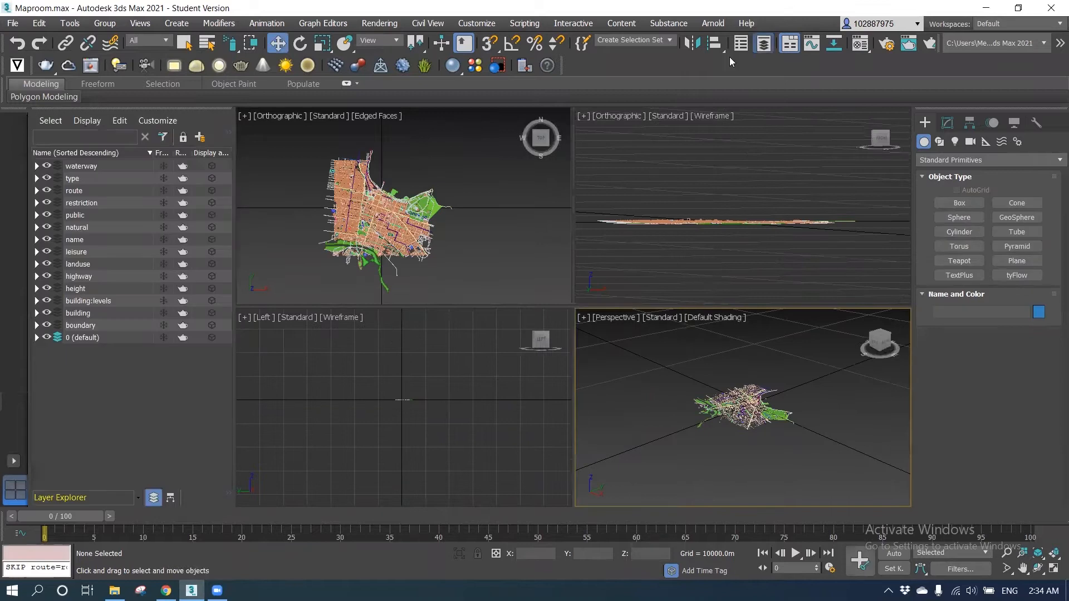
# Hide every map layer except route, boundary and 0 (default), and close the layer list.
pyautogui.moveTo(47, 179); pyautogui.dragTo(47, 314)
pyautogui.click(47, 191)
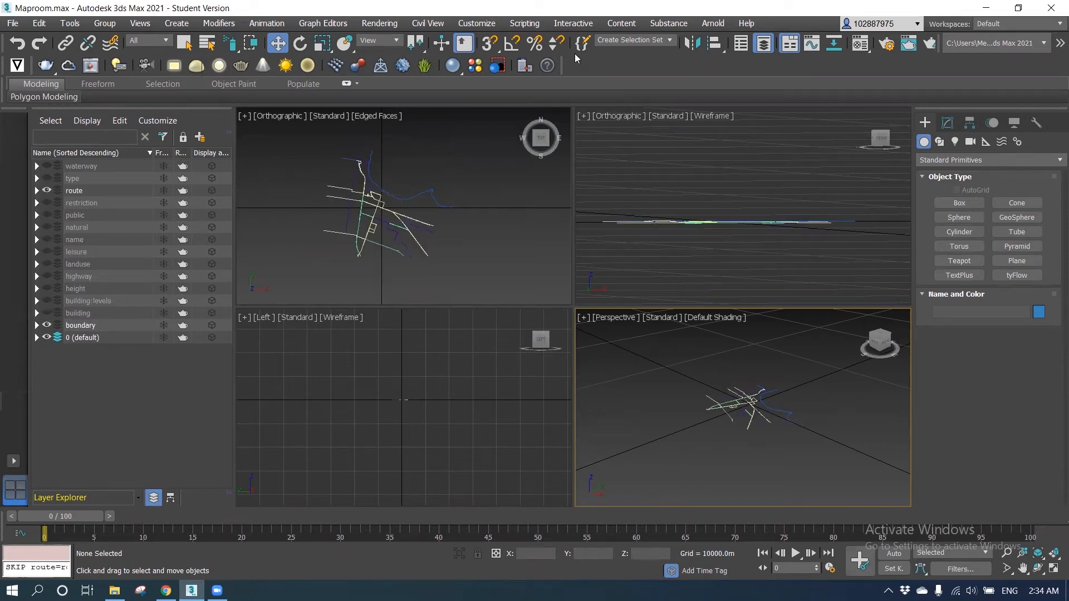
pyautogui.click(764, 44)
# Draw a plane about 6465 m long and 7420 m wide over the river in the top view, with 200 length and width segments.
pyautogui.keyDown('alt'); pyautogui.moveTo(716, 441); pyautogui.dragTo(730, 484, button='middle'); pyautogui.keyUp('alt')
pyautogui.click(1017, 261)
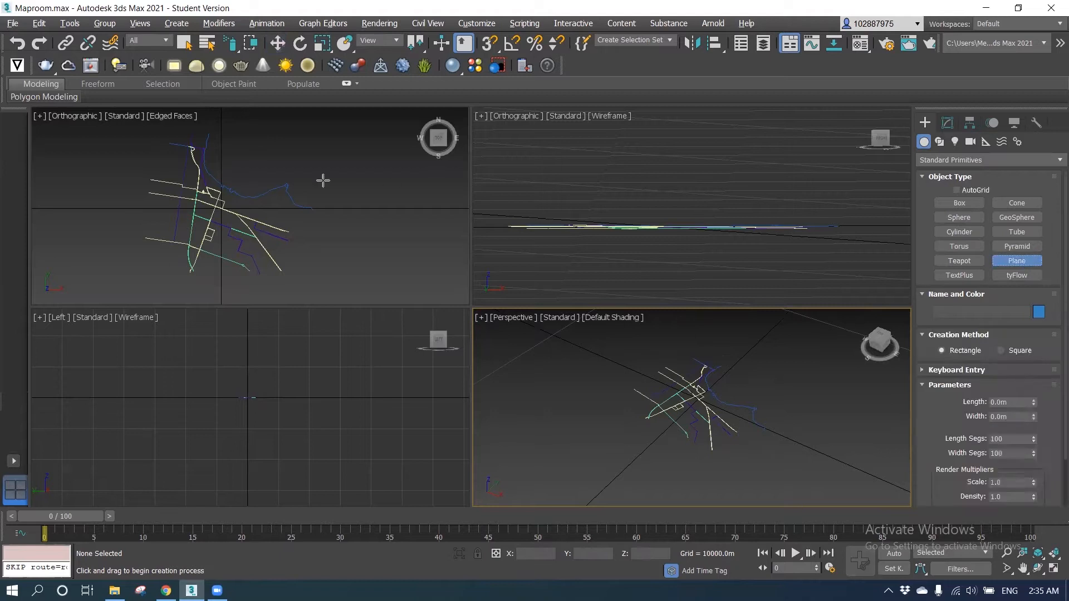
pyautogui.scroll(-2, 279, 187)
pyautogui.moveTo(221, 123); pyautogui.dragTo(352, 237)
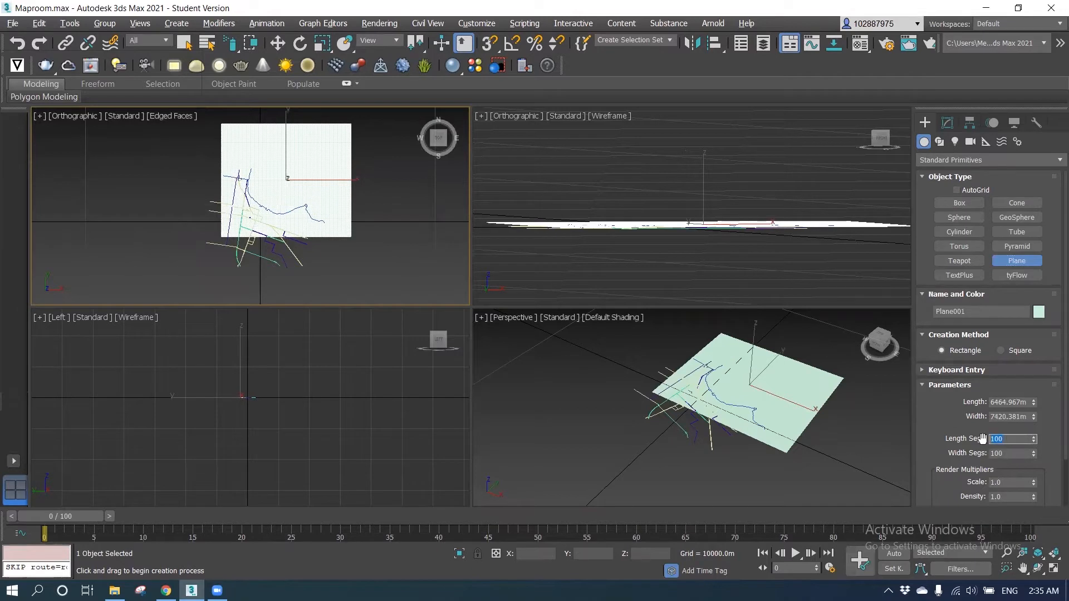
pyautogui.doubleClick(1016, 452)
pyautogui.write('2')
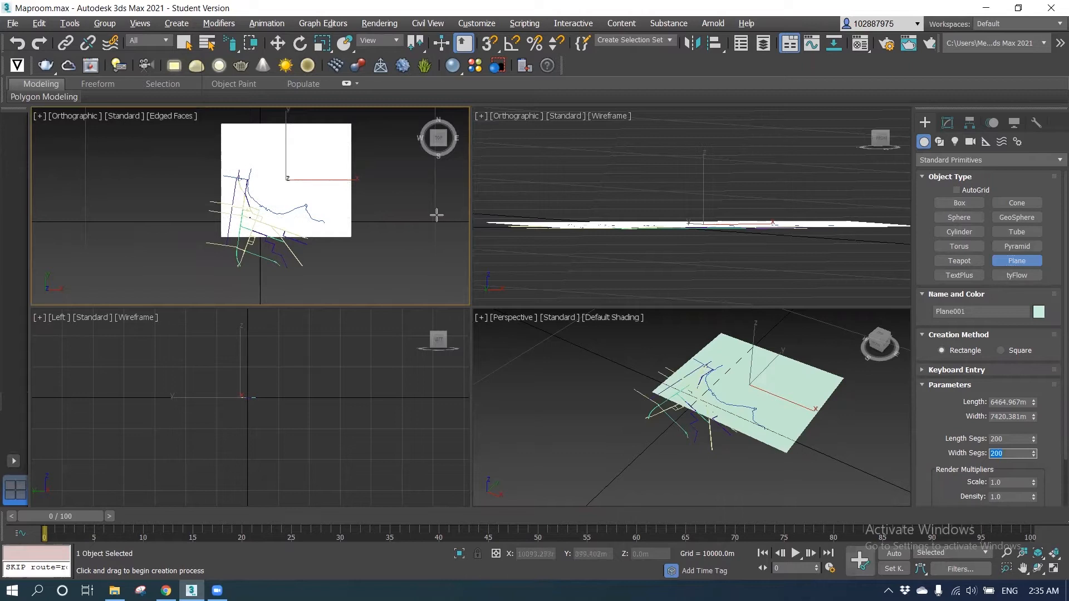
# Add a Noise modifier to the plane with Fractal on, scale 62 and Z strength 400 m.
pyautogui.click(947, 122)
pyautogui.click(980, 162)
pyautogui.write('n')
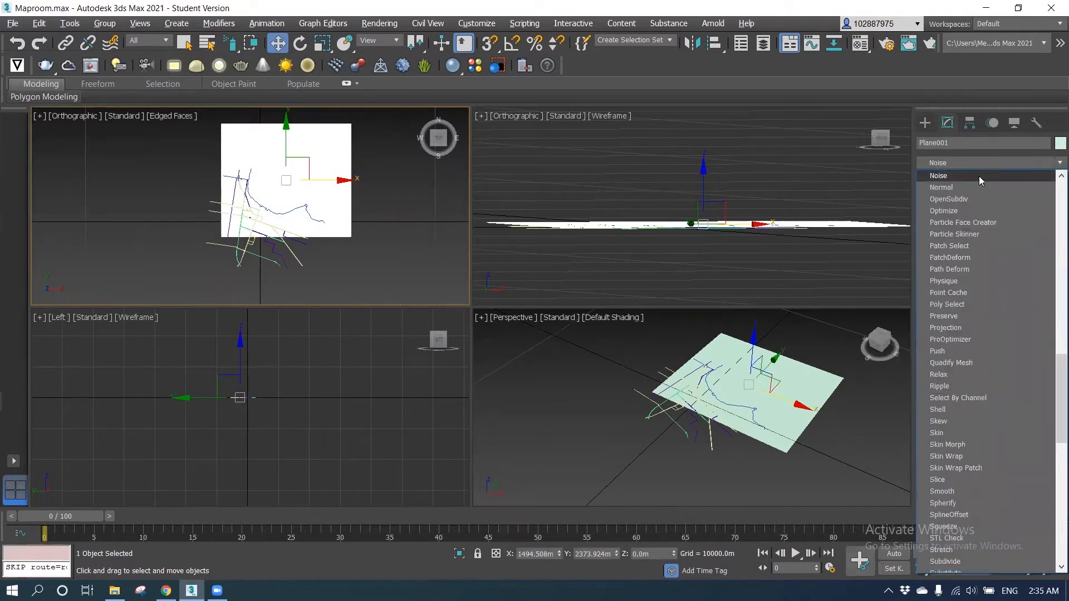
pyautogui.click(980, 177)
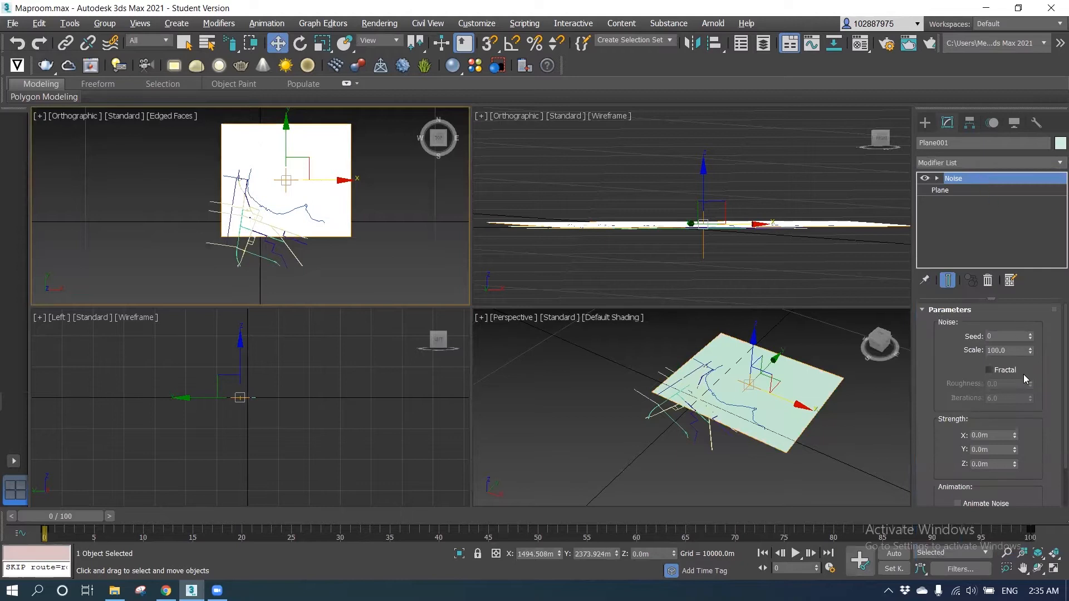
pyautogui.click(989, 371)
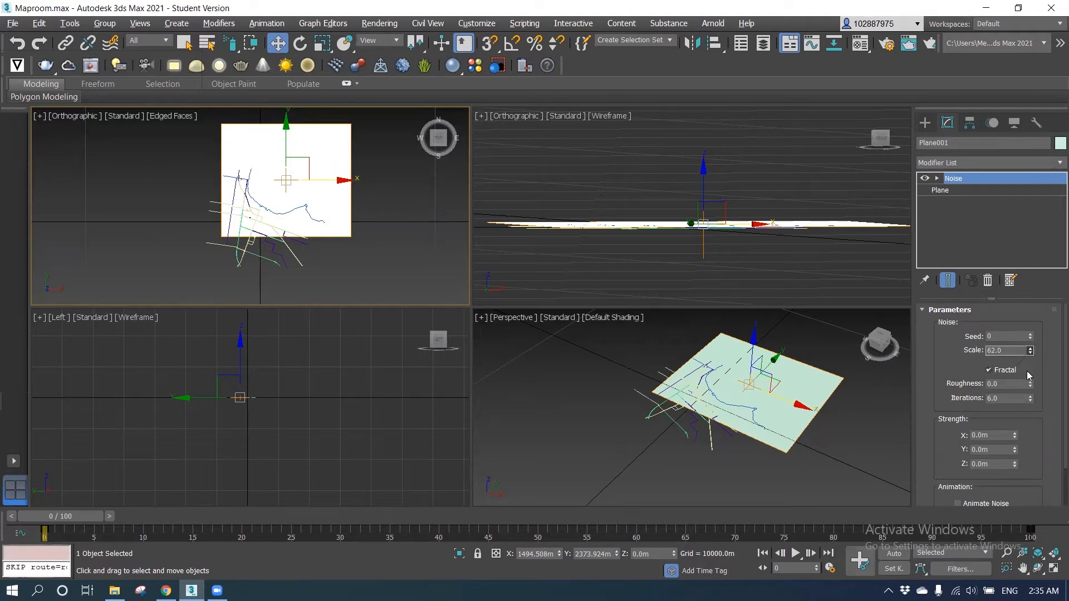
pyautogui.scroll(-3, 1051, 375)
pyautogui.moveTo(1014, 424); pyautogui.dragTo(1014, 409)
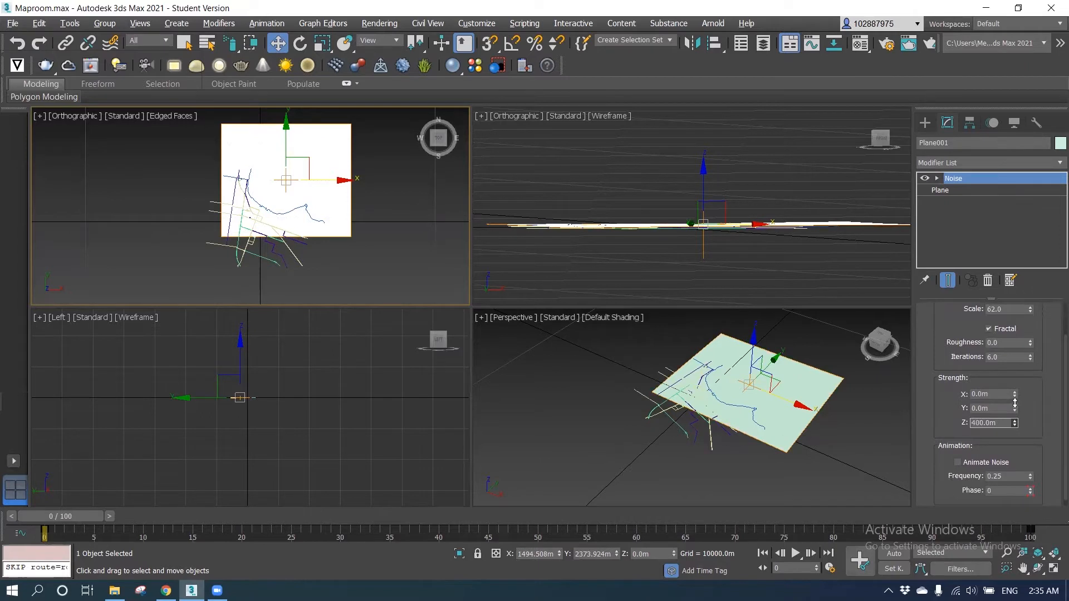
# Turn on Animate Noise for the plane with frequency 0.4 and phase 30.
pyautogui.scroll(-1, 991, 429)
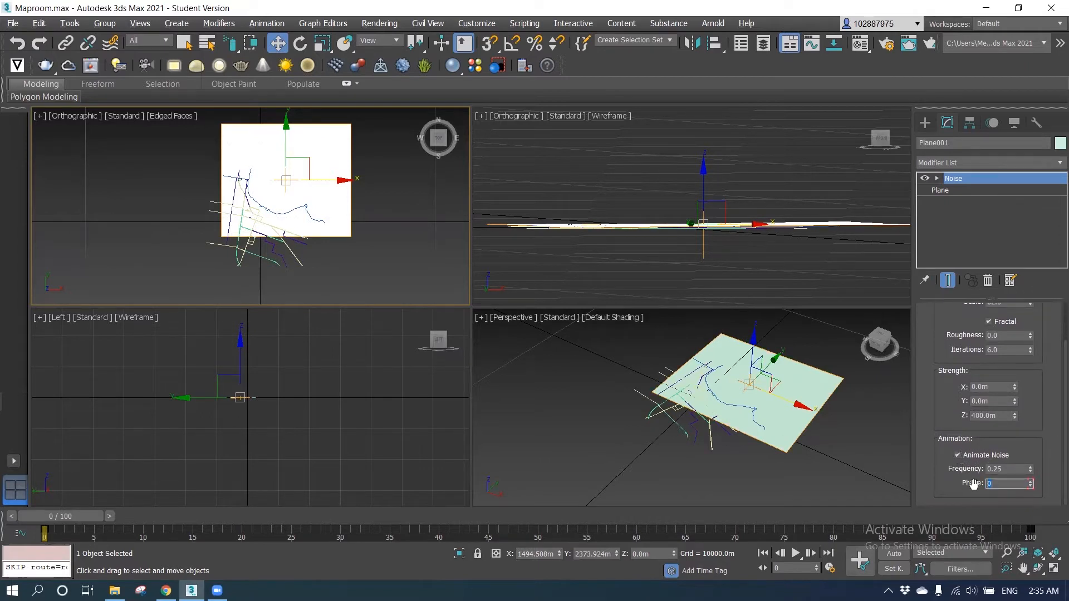
pyautogui.click(1011, 468)
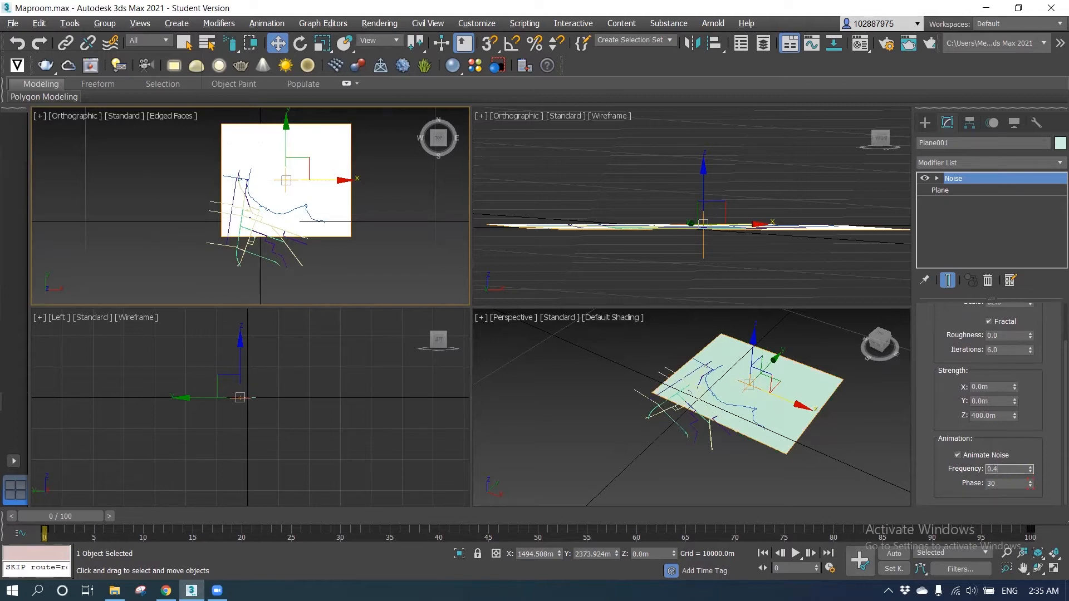
pyautogui.press('Return')
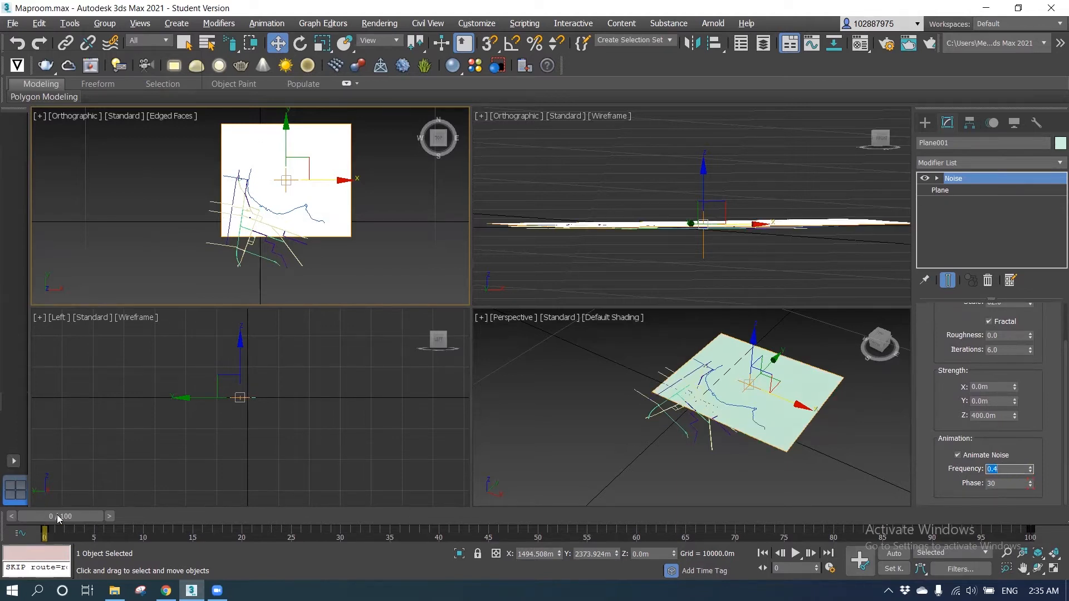
# Show edged faces in the perspective view, reduce the Noise scale to about 9.13 and preview the animation.
pyautogui.click(611, 318)
pyautogui.click(667, 454)
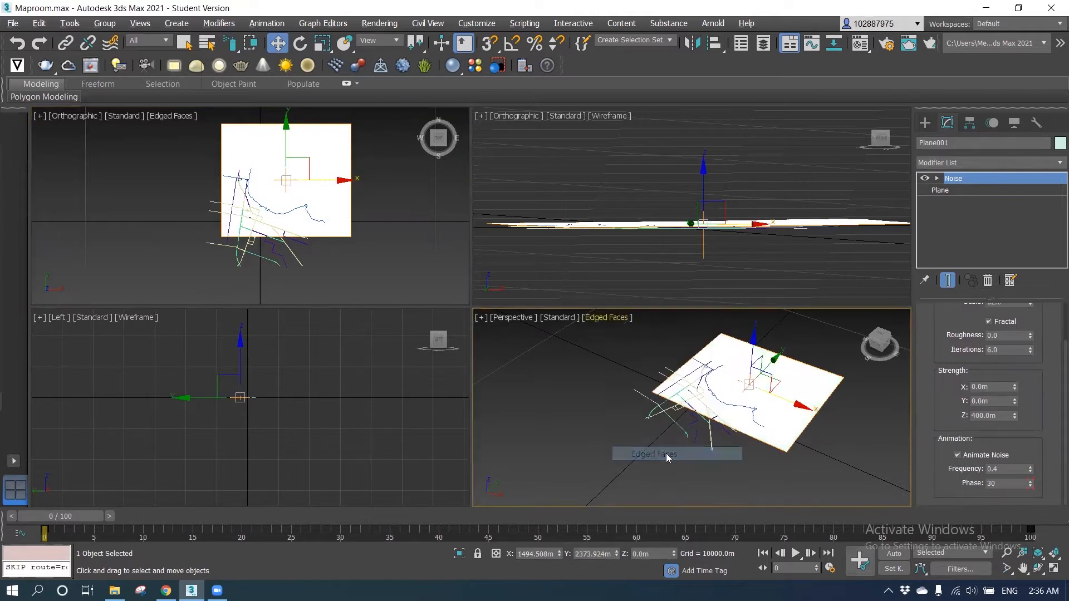
pyautogui.scroll(5, 755, 405)
pyautogui.moveTo(75, 517)
pyautogui.mouseDown()
pyautogui.moveTo(299, 527)
pyautogui.moveTo(61, 529)
pyautogui.mouseUp()
pyautogui.moveTo(1065, 497); pyautogui.dragTo(1062, 451)
pyautogui.moveTo(1030, 351); pyautogui.dragTo(1036, 397)
pyautogui.moveTo(61, 517)
pyautogui.mouseDown()
pyautogui.moveTo(717, 540)
pyautogui.moveTo(55, 521)
pyautogui.mouseUp()
# Add a Push modifier above Noise with a push value of -50 m and preview the animation.
pyautogui.click(1054, 166)
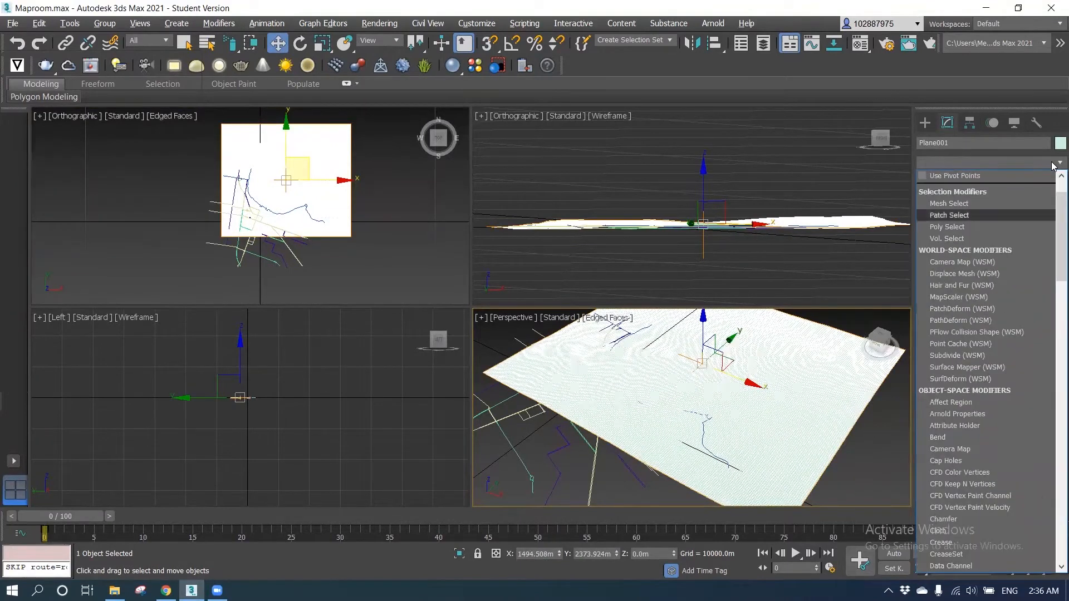
pyautogui.write('pu')
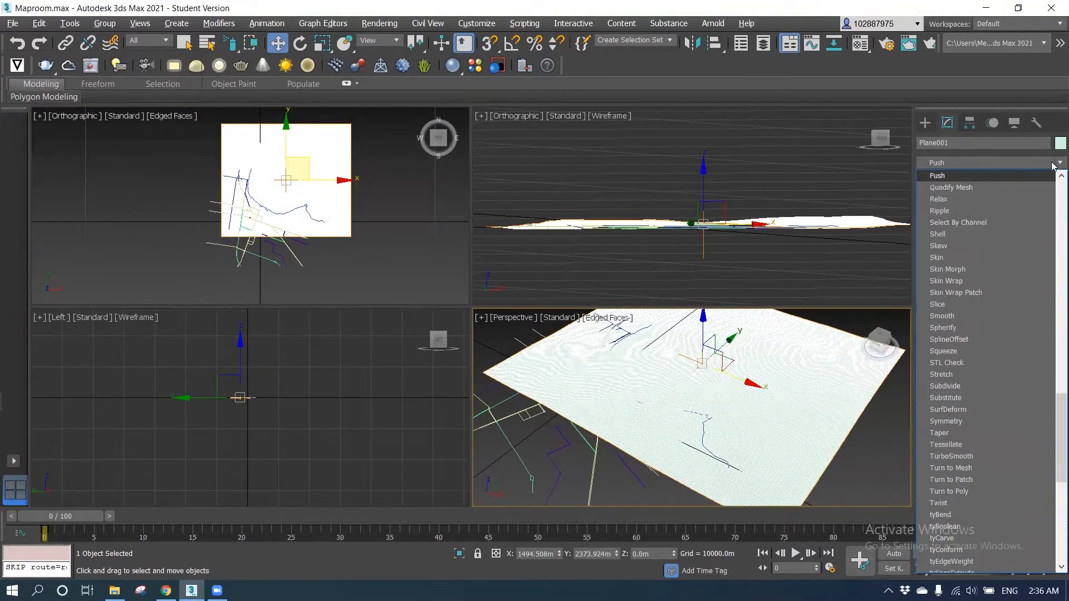
pyautogui.click(1008, 176)
pyautogui.moveTo(1054, 326); pyautogui.dragTo(879, 336)
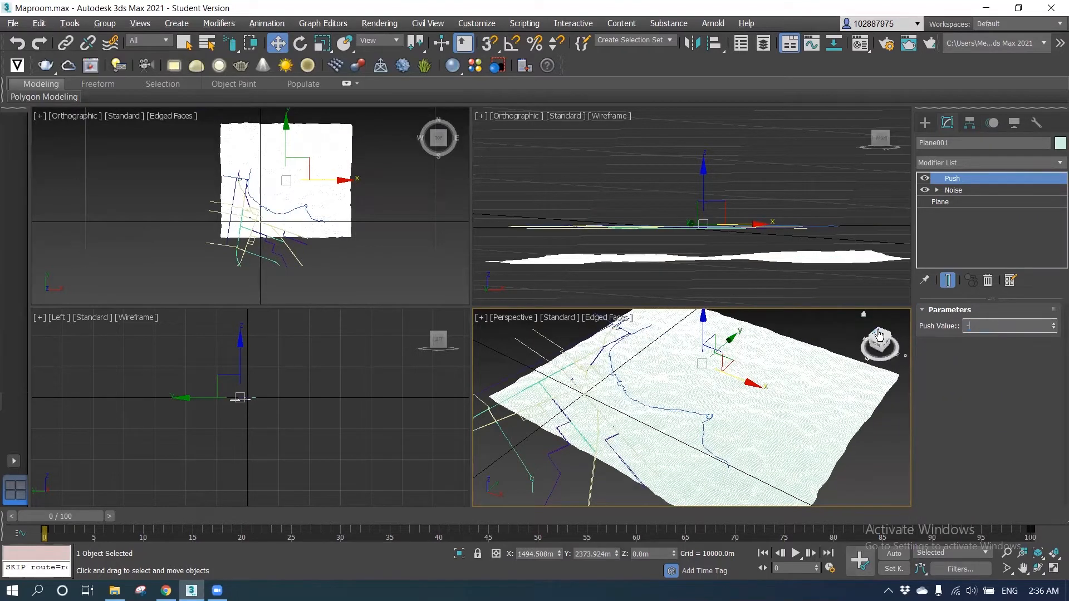
pyautogui.press('Return')
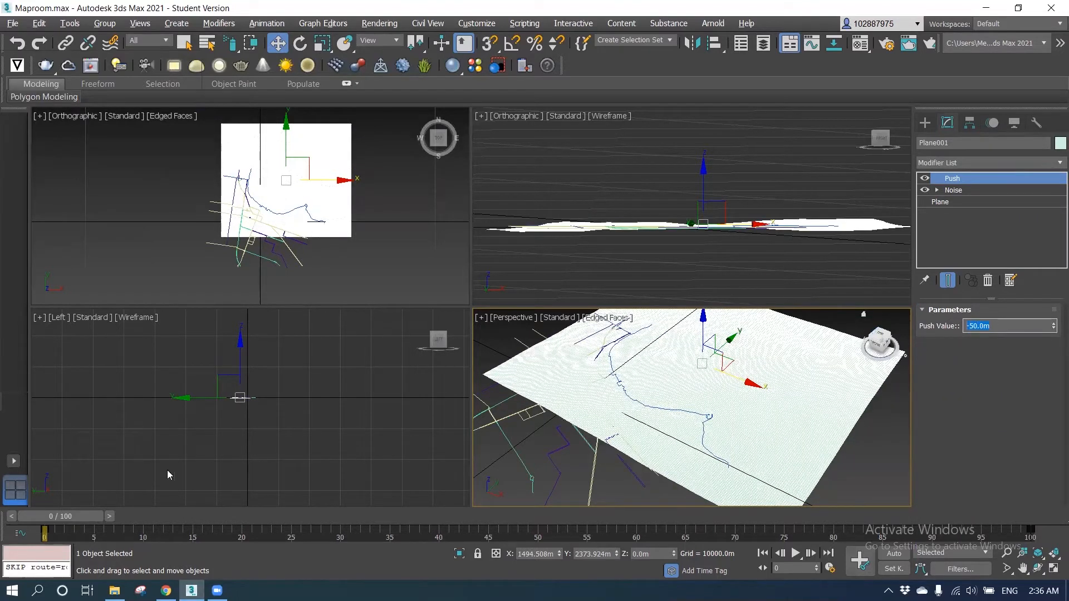
pyautogui.moveTo(77, 515)
pyautogui.mouseDown()
pyautogui.moveTo(374, 537)
pyautogui.moveTo(517, 533)
pyautogui.moveTo(59, 518)
pyautogui.mouseUp()
pyautogui.press('w')
# Set the Noise modifier's Z strength to 150 m and its scale to about 6.3, and preview the motion.
pyautogui.click(1019, 202)
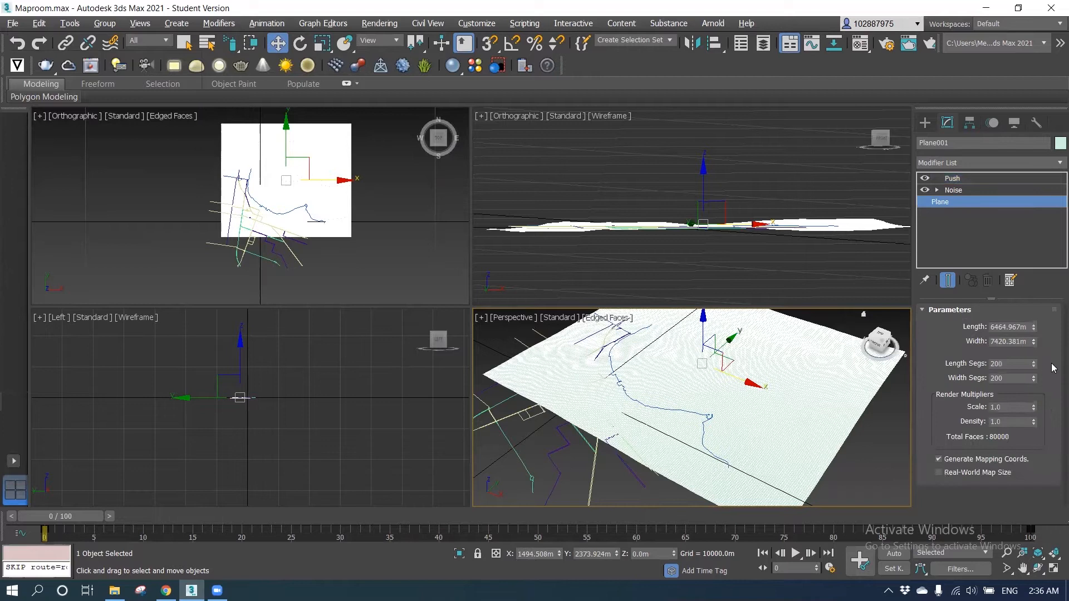
pyautogui.click(994, 191)
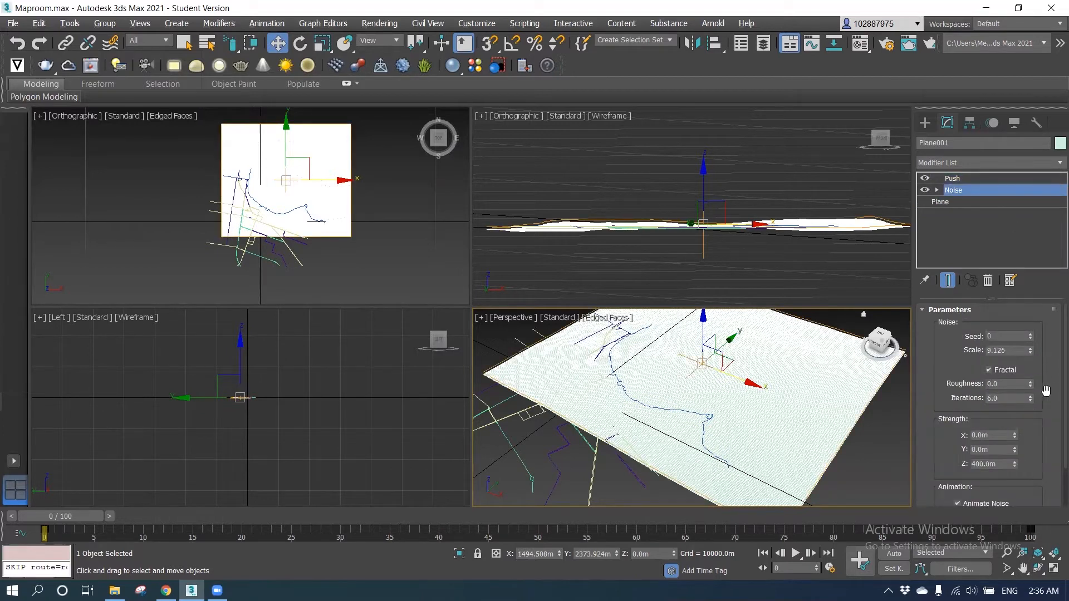
pyautogui.moveTo(1065, 385); pyautogui.dragTo(1053, 395)
pyautogui.moveTo(1015, 453); pyautogui.dragTo(1017, 469)
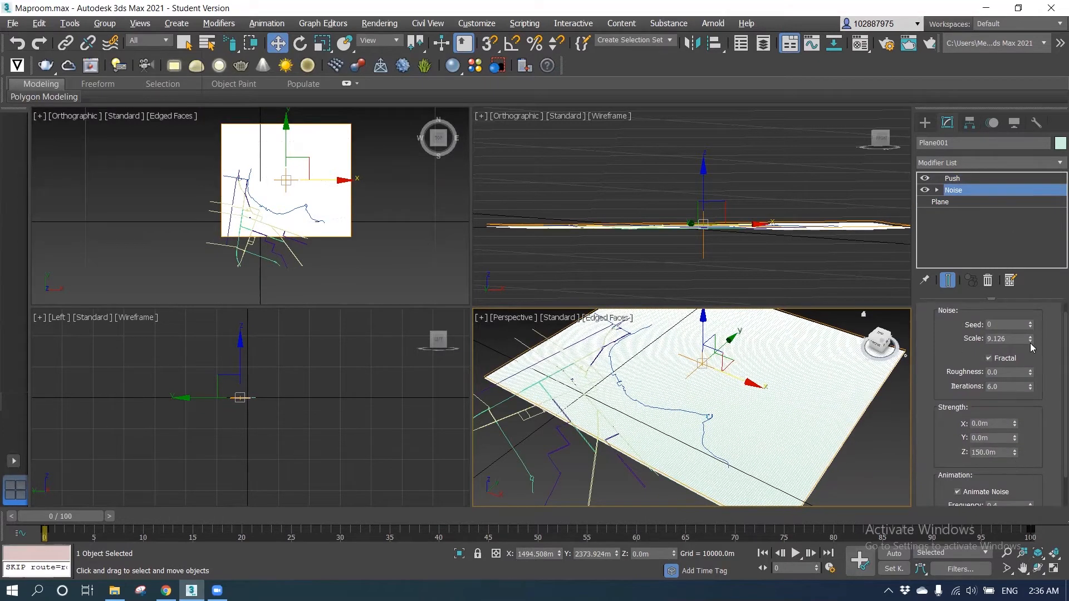
pyautogui.moveTo(1033, 349); pyautogui.dragTo(1032, 362)
pyautogui.moveTo(75, 516); pyautogui.dragTo(392, 535)
pyautogui.press('Home')
pyautogui.press('w')
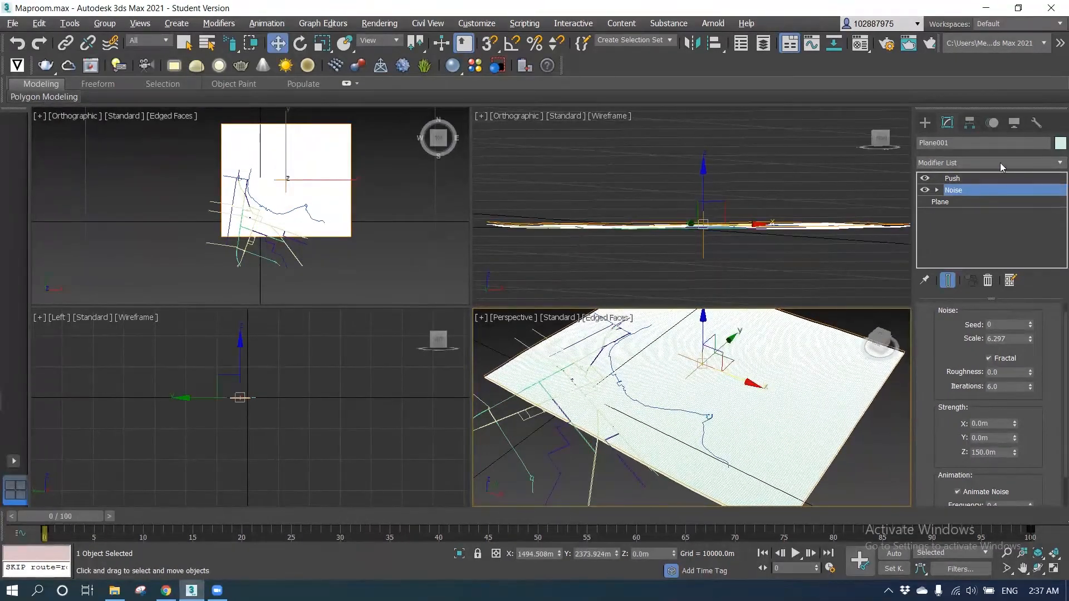
# Add a second Noise modifier above Push with Fractal on, scale 80 and Z strength -10 m.
pyautogui.click(994, 163)
pyautogui.click(993, 178)
pyautogui.click(999, 162)
pyautogui.press('n')
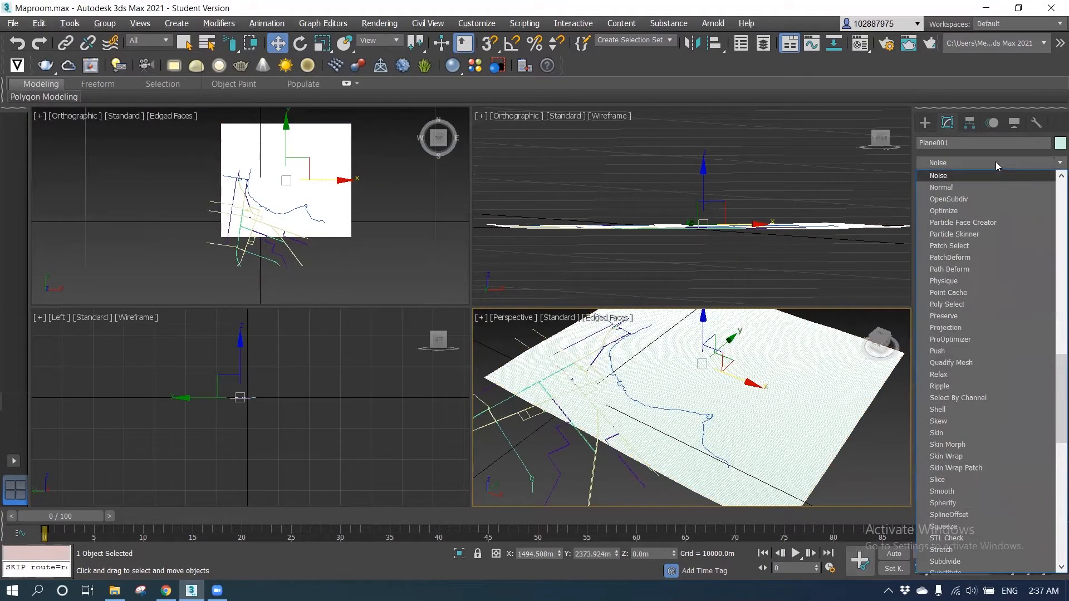
pyautogui.click(994, 176)
pyautogui.click(989, 371)
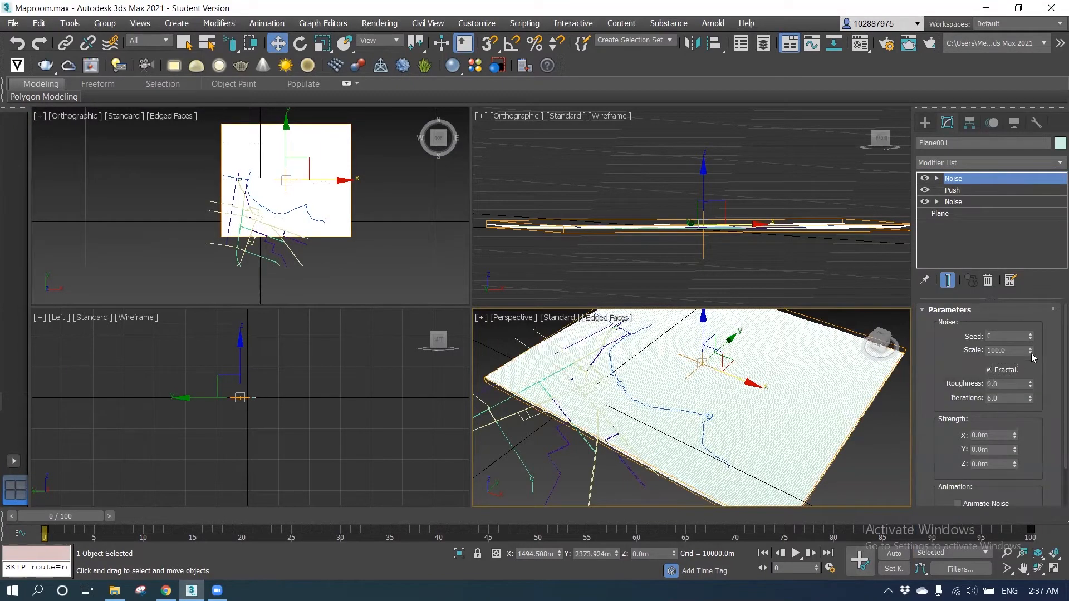
pyautogui.scroll(-2, 996, 454)
pyautogui.moveTo(1015, 425); pyautogui.dragTo(1016, 422)
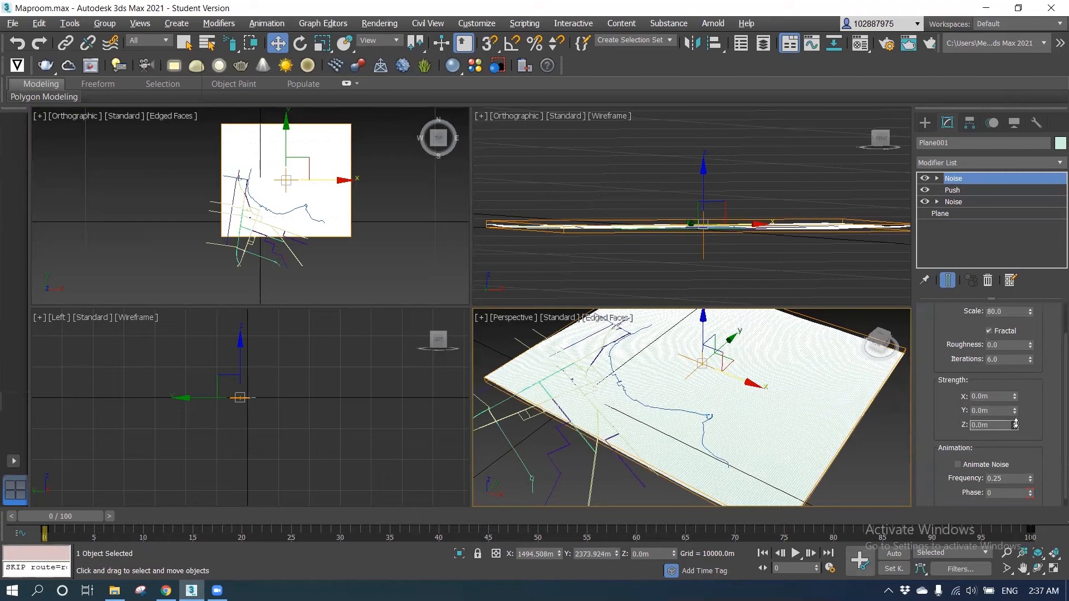
# Animate the second Noise modifier with phase 30 and preview the waves across the timeline.
pyautogui.click(959, 465)
pyautogui.scroll(-1, 961, 463)
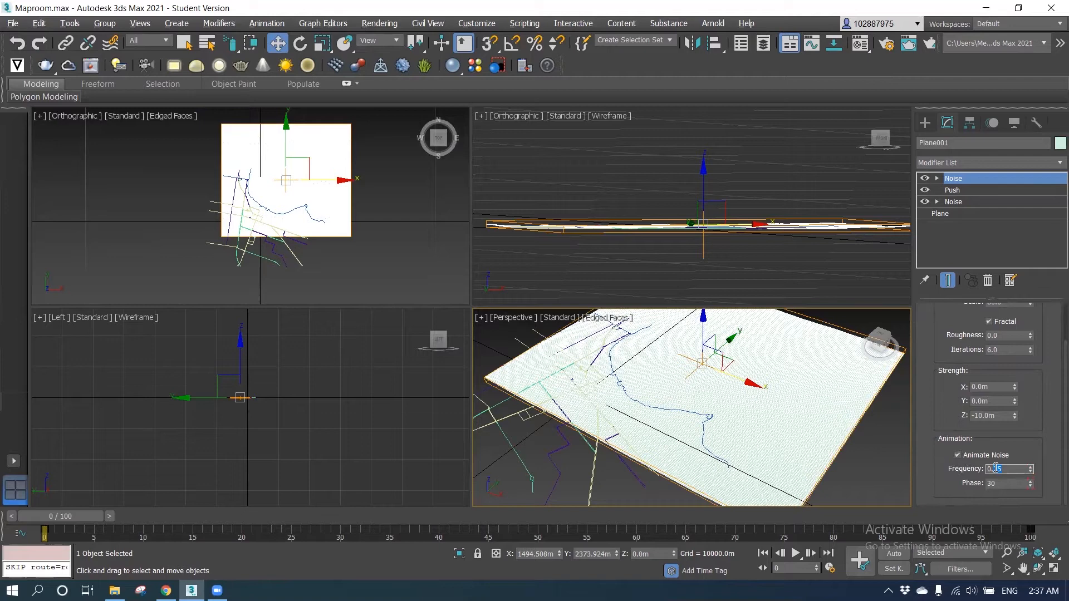
pyautogui.moveTo(64, 516); pyautogui.dragTo(580, 516)
pyautogui.press('w')
pyautogui.scroll(2, 713, 418)
pyautogui.keyDown('alt'); pyautogui.moveTo(706, 415); pyautogui.dragTo(699, 401, button='middle'); pyautogui.keyUp('alt')
pyautogui.moveTo(526, 513); pyautogui.dragTo(148, 516)
# Set the lower Noise modifier's scale to about 2.015 and its Z strength to 430 m.
pyautogui.click(983, 201)
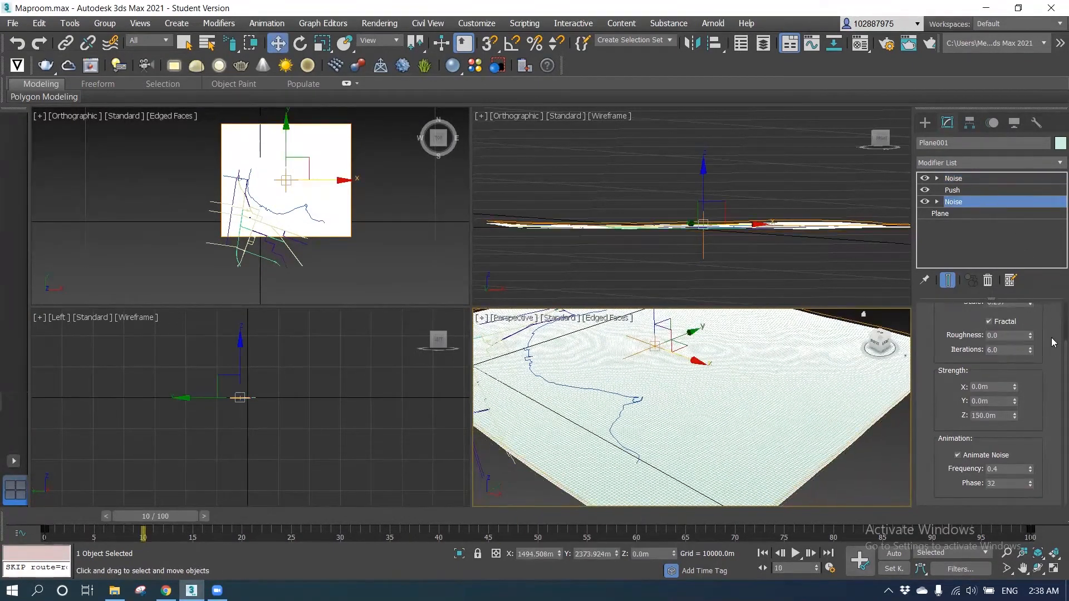
pyautogui.moveTo(1031, 387); pyautogui.dragTo(1031, 392)
pyautogui.moveTo(1017, 467); pyautogui.dragTo(1017, 451)
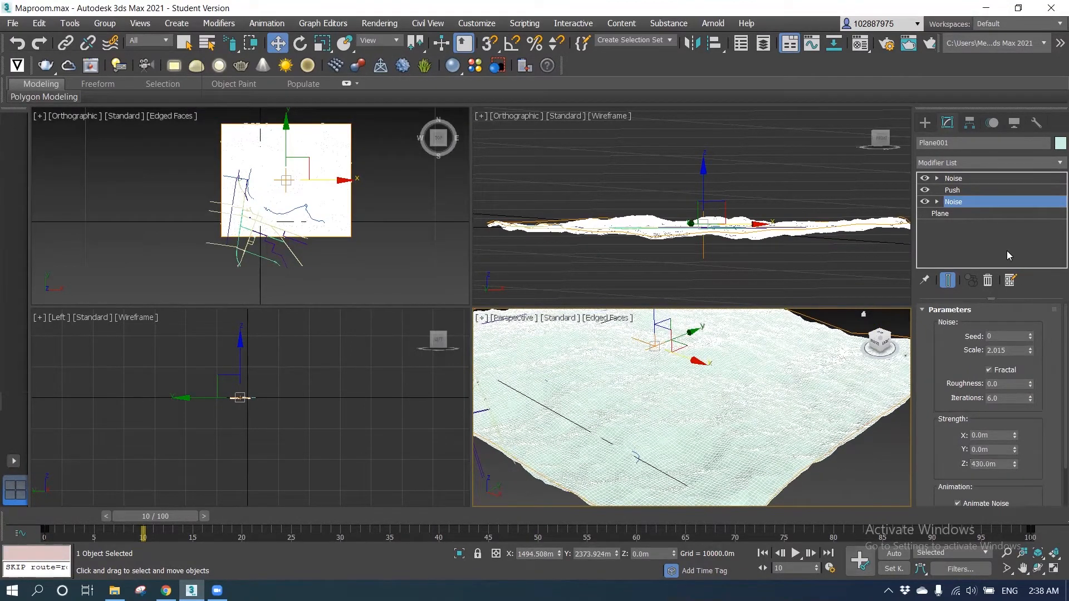
# Set the Push modifier's value to -100 m and preview the surface at frame 21.
pyautogui.click(991, 190)
pyautogui.moveTo(1052, 332)
pyautogui.mouseDown()
pyautogui.moveTo(1053, 312)
pyautogui.moveTo(1051, 320)
pyautogui.mouseUp()
pyautogui.moveTo(999, 327); pyautogui.dragTo(946, 328)
pyautogui.write('-100')
pyautogui.press('Return')
pyautogui.moveTo(150, 517); pyautogui.dragTo(254, 518)
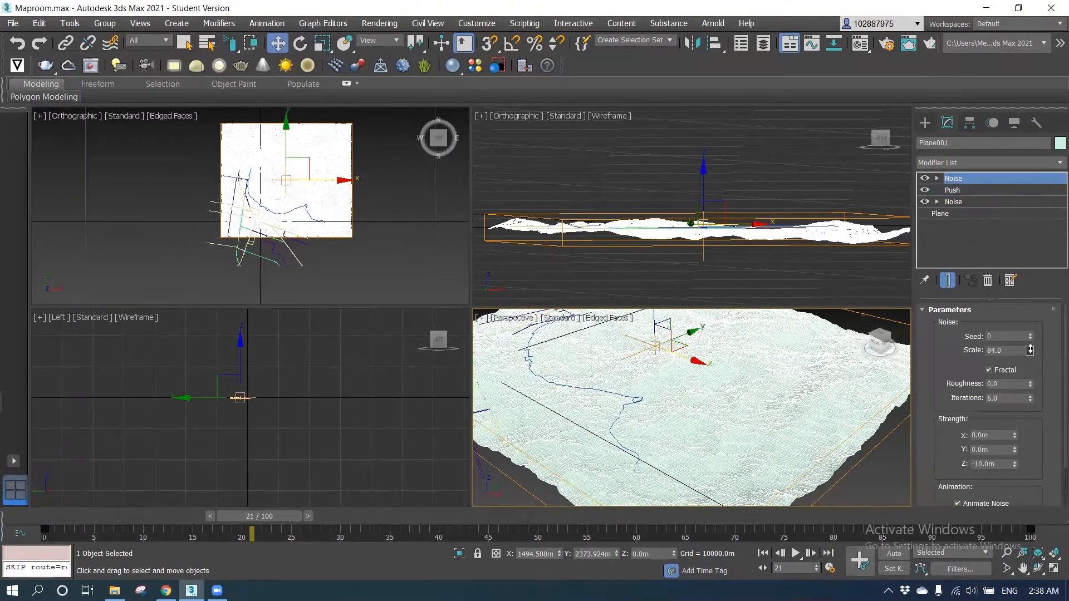
# Raise the upper Noise modifier's scale to about 91.2, preview the motion back to frame 0 and deselect the plane.
pyautogui.moveTo(1030, 354); pyautogui.dragTo(1030, 339)
pyautogui.scroll(6, 673, 406)
pyautogui.moveTo(240, 520); pyautogui.dragTo(54, 518)
pyautogui.scroll(-6, 675, 398)
pyautogui.scroll(1, 675, 398)
pyautogui.click(838, 481)
pyautogui.scroll(-2, 840, 483)
# Draw a second plane about 8242 m long and 13241 m wide beneath the city routes, with 100 length and width segments.
pyautogui.click(925, 122)
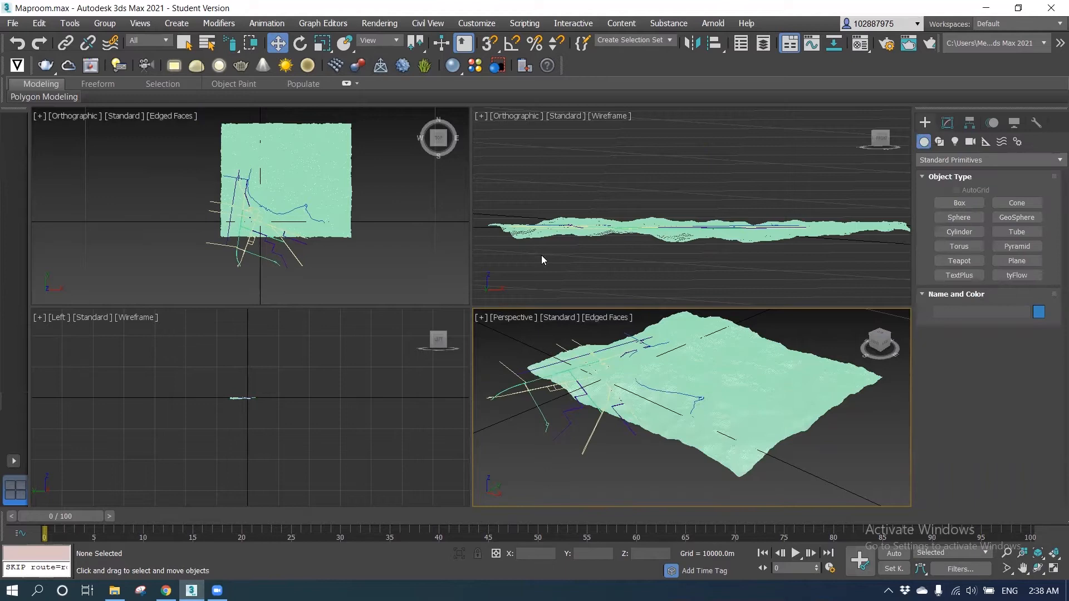
pyautogui.click(1017, 261)
pyautogui.scroll(-2, 213, 229)
pyautogui.moveTo(172, 288); pyautogui.dragTo(336, 186)
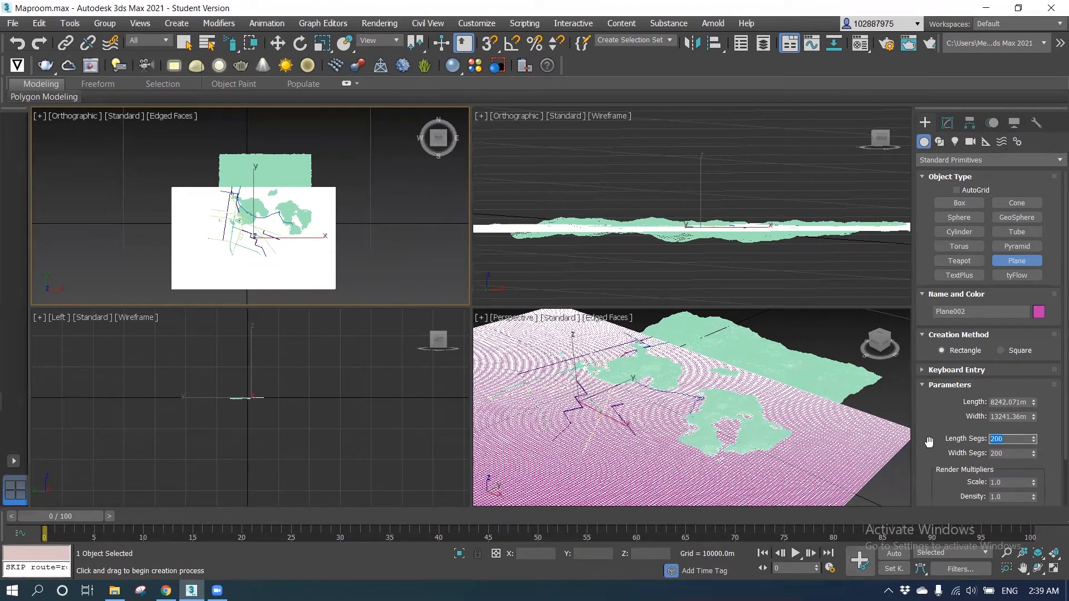
pyautogui.press('Tab')
pyautogui.write('100')
pyautogui.press('Return')
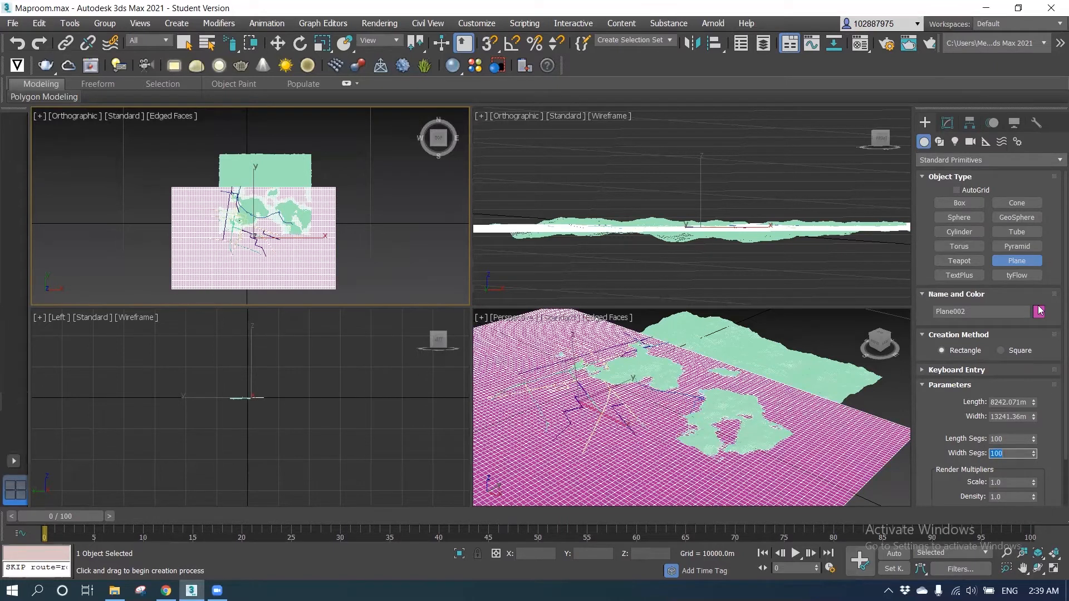
# Change the second plane's object color to light peach.
pyautogui.click(1039, 311)
pyautogui.click(439, 238)
pyautogui.click(609, 370)
pyautogui.click(324, 205)
# Add an Edit Poly modifier to the second plane.
pyautogui.click(947, 123)
pyautogui.click(970, 162)
pyautogui.scroll(-3, 970, 166)
pyautogui.click(993, 159)
pyautogui.click(993, 159)
pyautogui.click(968, 211)
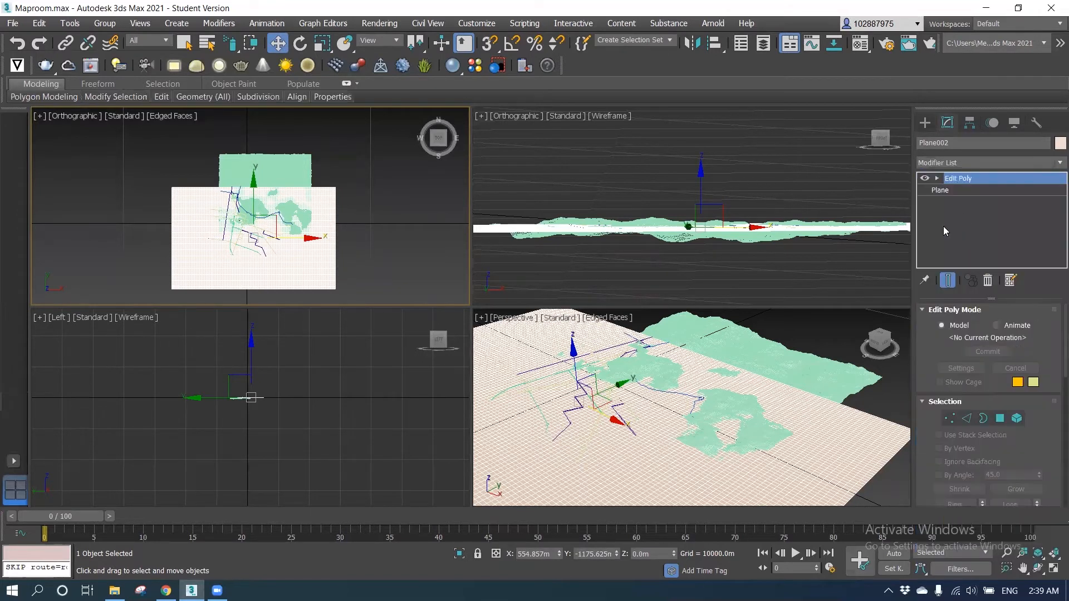
# Select the second plane's vertices on the water side of the river line and lower them beneath the water surface.
pyautogui.press('1')
pyautogui.moveTo(230, 44); pyautogui.dragTo(233, 158)
pyautogui.moveTo(332, 182)
pyautogui.mouseDown()
pyautogui.moveTo(305, 202)
pyautogui.moveTo(240, 196)
pyautogui.moveTo(259, 207)
pyautogui.mouseUp()
pyautogui.scroll(5, 227, 190)
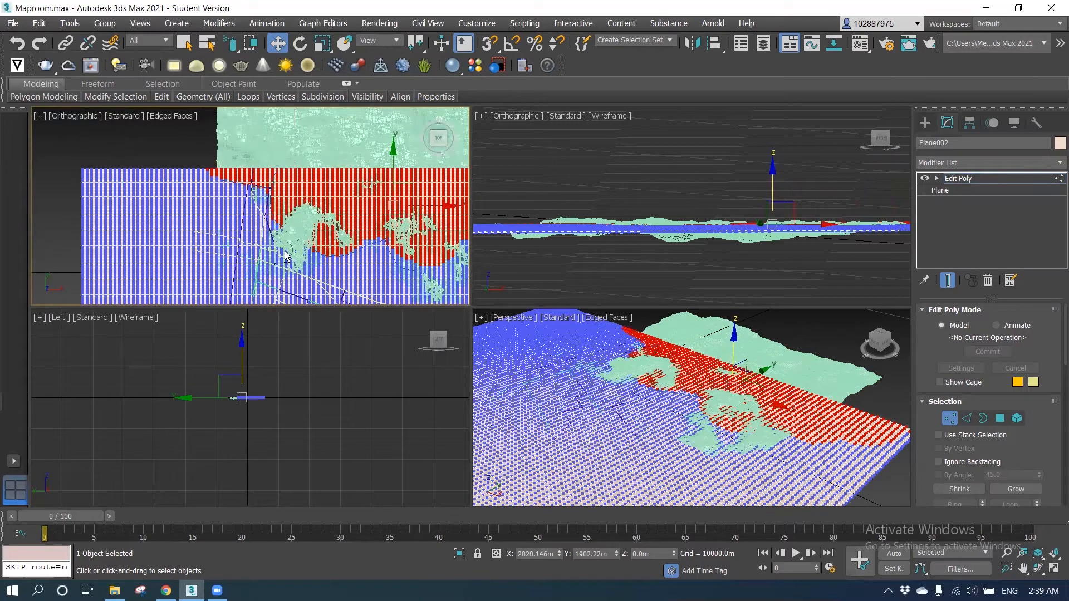
pyautogui.scroll(-4, 371, 241)
pyautogui.scroll(2, 386, 248)
pyautogui.moveTo(385, 247); pyautogui.dragTo(323, 235, button='middle')
pyautogui.moveTo(735, 336); pyautogui.dragTo(738, 353)
# Select another irregular patch of vertices in the second plane's water area, lower them by about 116 m and deselect them.
pyautogui.click(411, 177)
pyautogui.moveTo(410, 177); pyautogui.dragTo(241, 192)
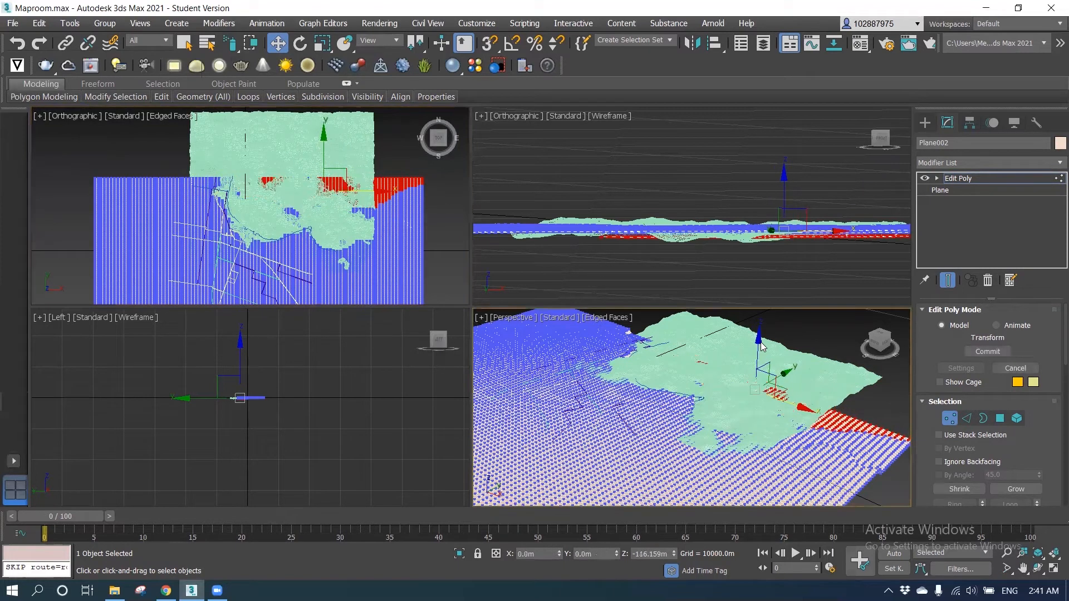
pyautogui.click(599, 261)
pyautogui.keyDown('alt'); pyautogui.moveTo(763, 380); pyautogui.dragTo(786, 367, button='middle'); pyautogui.keyUp('alt')
pyautogui.scroll(-3, 778, 368)
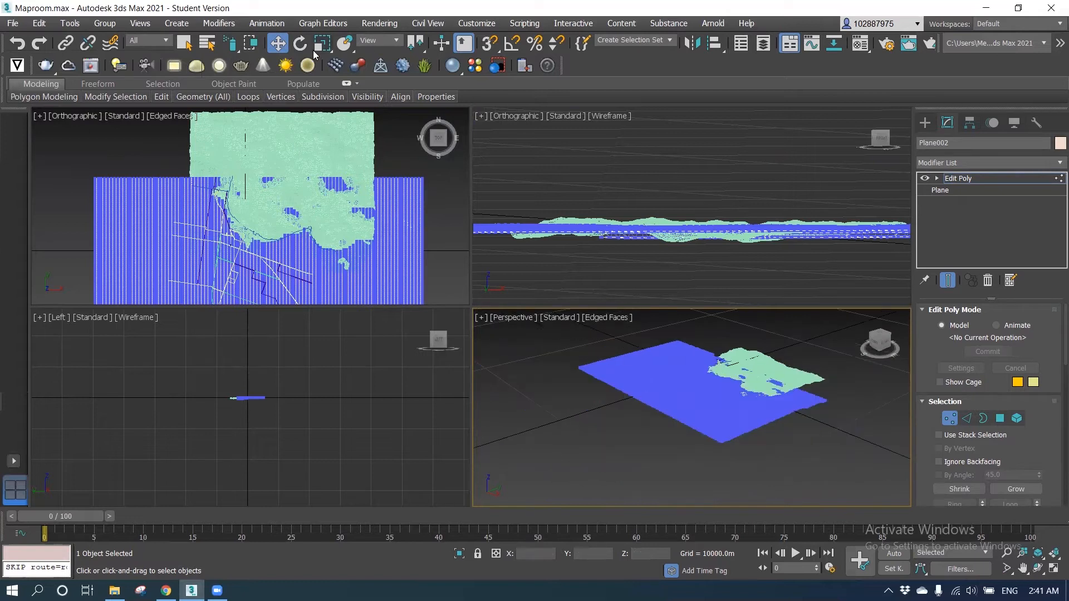
# Leave the ground plane's vertex editing and add an Edit Poly modifier to the water plane.
pyautogui.scroll(6, 776, 369)
pyautogui.click(925, 123)
pyautogui.click(802, 384)
pyautogui.click(947, 123)
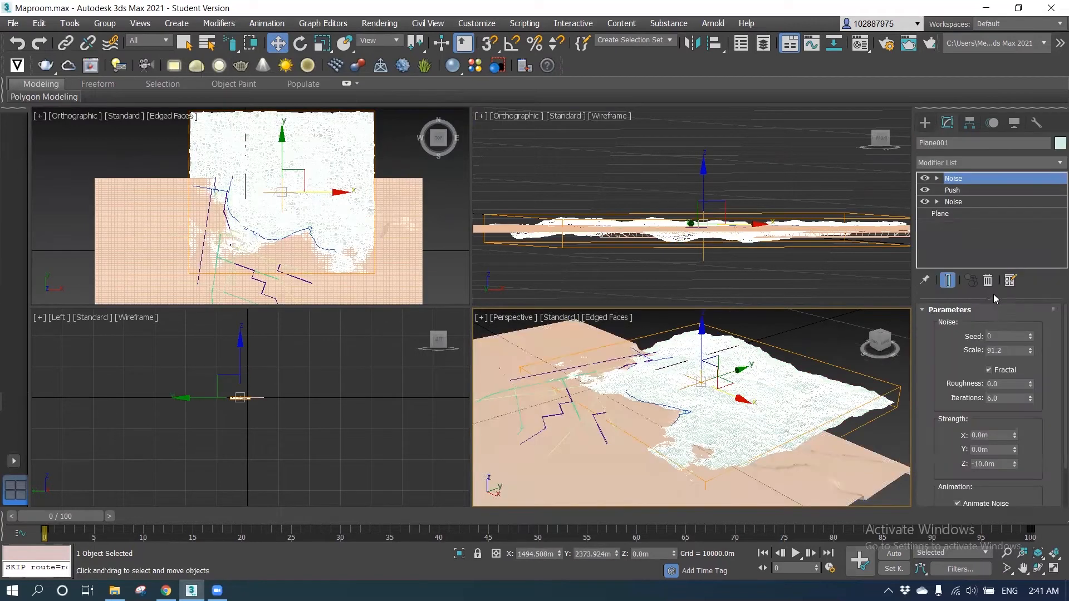
pyautogui.click(1054, 162)
pyautogui.write('esh')
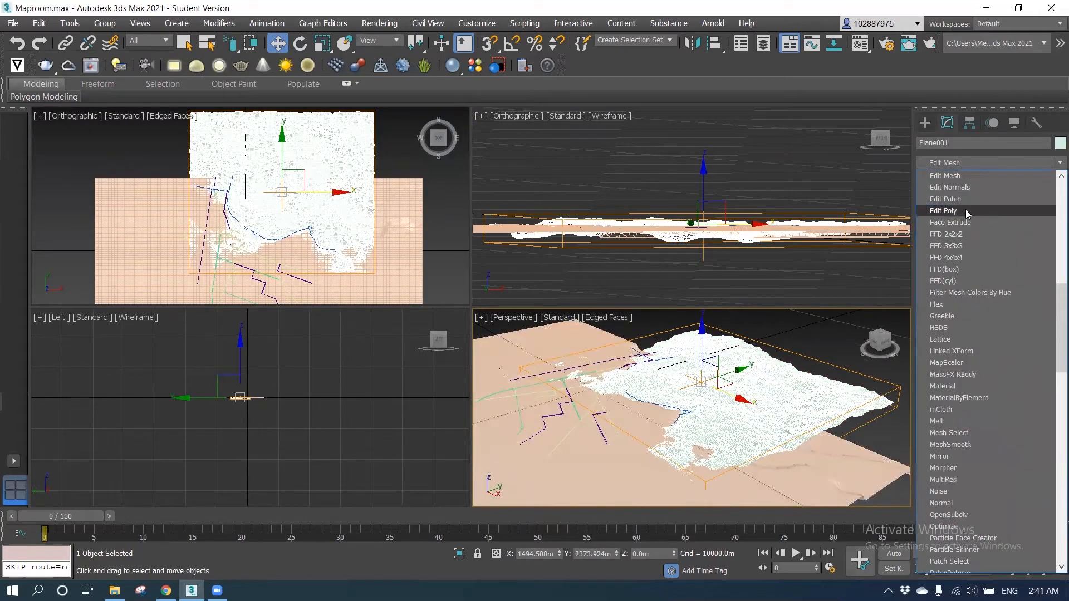
pyautogui.click(961, 211)
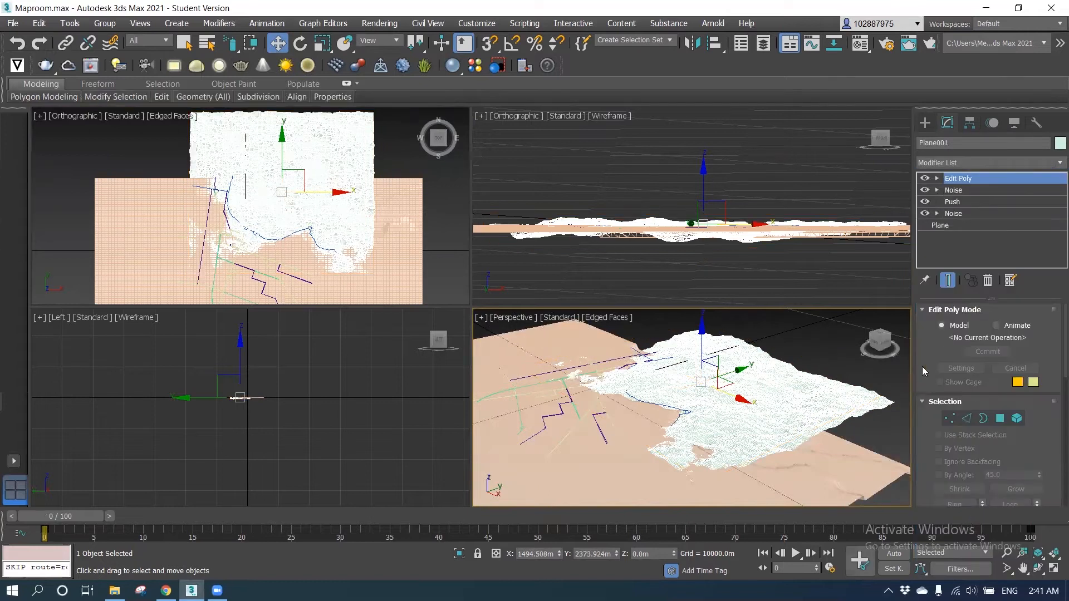
# Select the water plane's vertices lying on the land side of the river line and delete them.
pyautogui.click(938, 179)
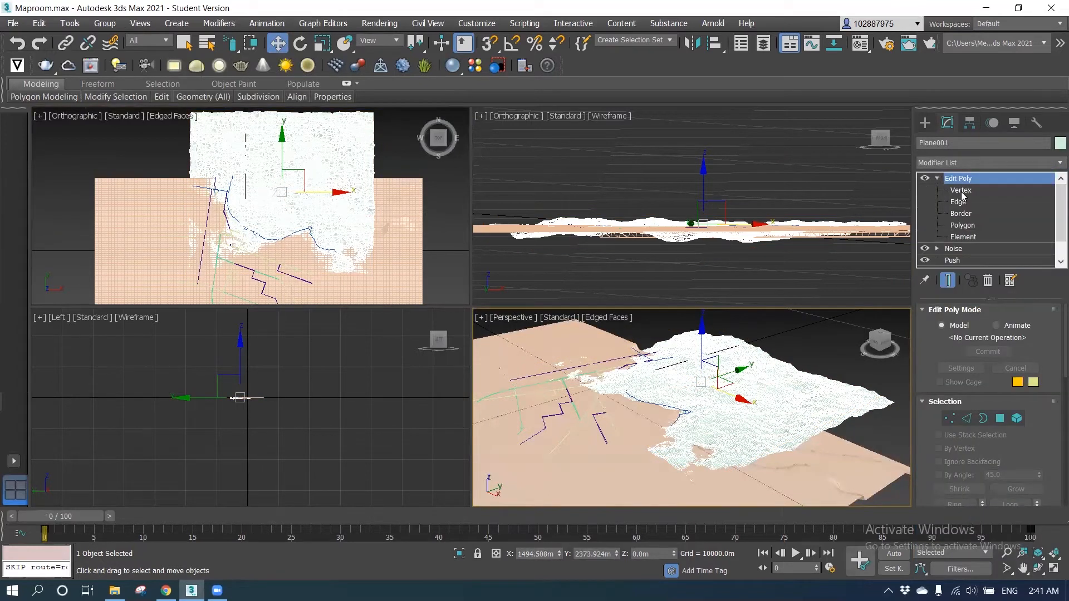
pyautogui.click(962, 191)
pyautogui.hotkey('ctrl', 'a')
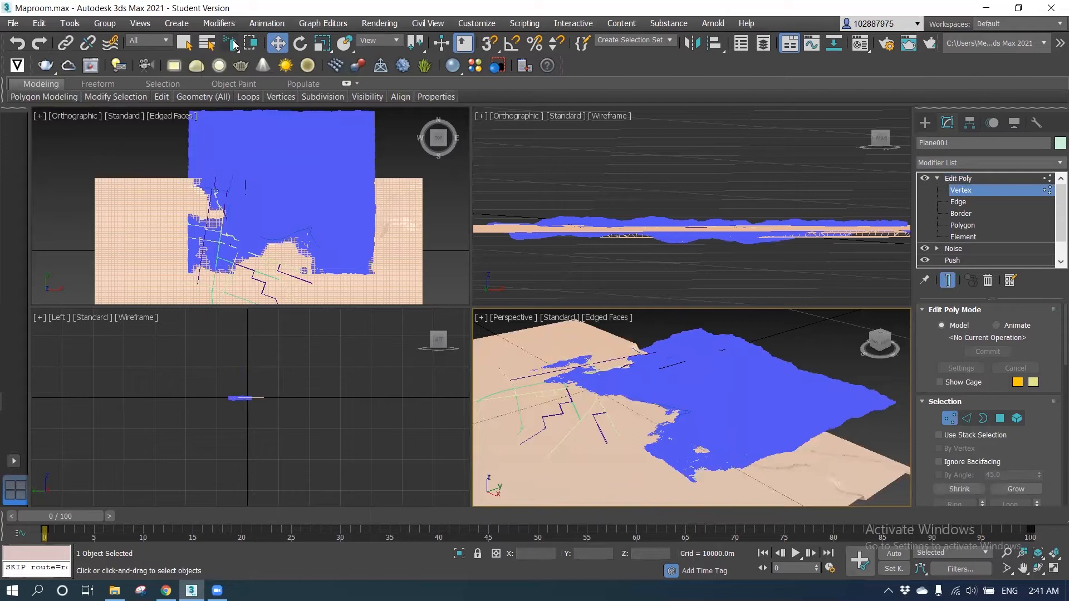
pyautogui.click(203, 271)
pyautogui.hotkey('ctrl', 'z')
pyautogui.hotkey('ctrl', 'z')
pyautogui.moveTo(231, 257); pyautogui.dragTo(232, 255, button='middle')
pyautogui.click(230, 256)
pyautogui.moveTo(188, 162)
pyautogui.mouseDown()
pyautogui.moveTo(269, 244)
pyautogui.moveTo(383, 263)
pyautogui.moveTo(195, 253)
pyautogui.moveTo(223, 245)
pyautogui.moveTo(216, 231)
pyautogui.mouseUp()
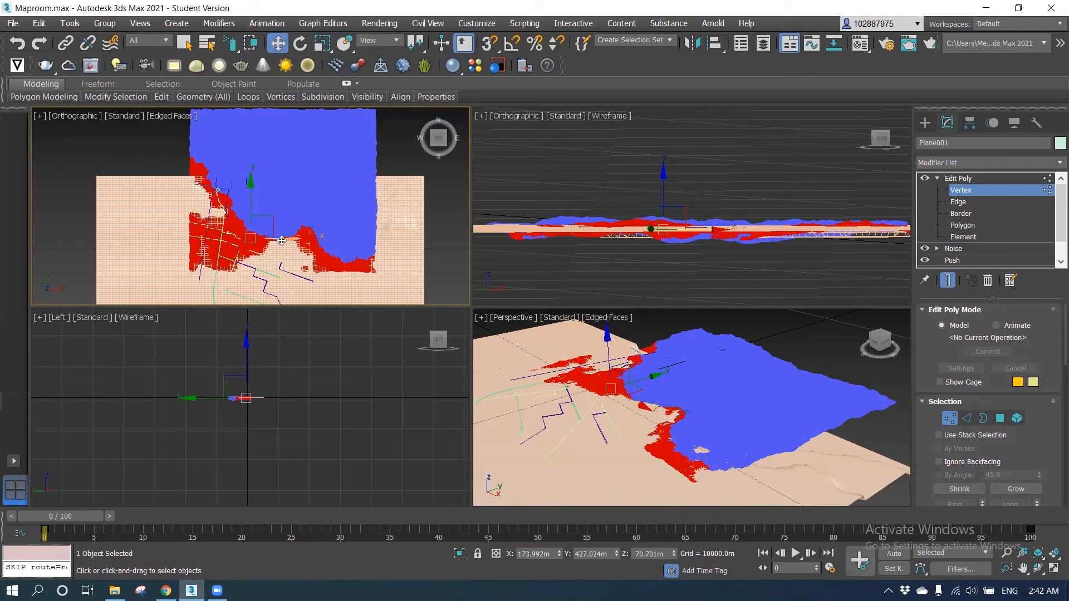
pyautogui.press('Delete')
pyautogui.scroll(-2, 697, 277)
pyautogui.keyDown('alt'); pyautogui.moveTo(690, 401); pyautogui.dragTo(682, 418, button='middle'); pyautogui.keyUp('alt')
pyautogui.click(925, 123)
pyautogui.scroll(5, 691, 401)
# Delete the water plane's remaining vertices that spill past the southern stretch of the river line, then deselect the plane.
pyautogui.click(334, 156)
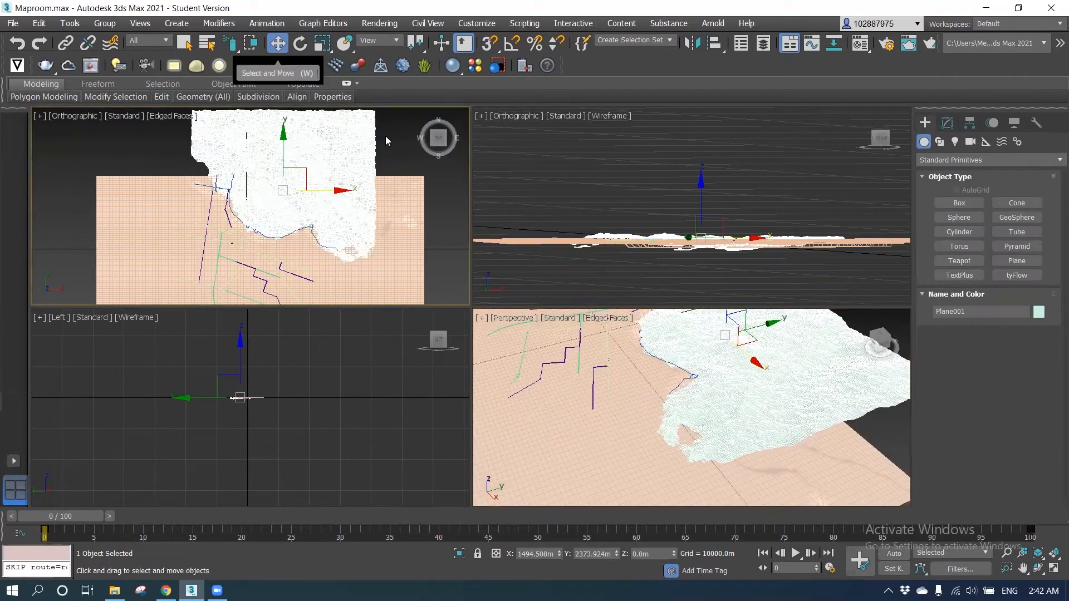
pyautogui.click(947, 123)
pyautogui.click(961, 191)
pyautogui.scroll(2, 231, 47)
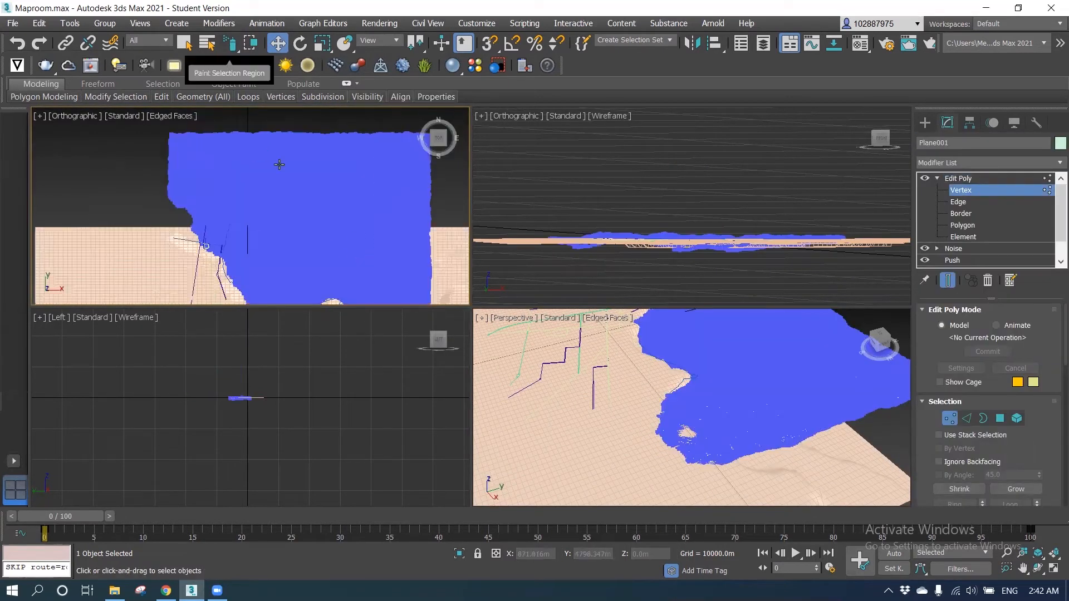
pyautogui.scroll(-2, 323, 234)
pyautogui.click(331, 246)
pyautogui.click(303, 220)
pyautogui.scroll(6, 330, 244)
pyautogui.click(338, 252)
pyautogui.click(236, 202)
pyautogui.moveTo(336, 252)
pyautogui.mouseDown()
pyautogui.moveTo(305, 235)
pyautogui.moveTo(307, 216)
pyautogui.moveTo(396, 240)
pyautogui.moveTo(336, 252)
pyautogui.moveTo(282, 229)
pyautogui.mouseUp()
pyautogui.press('Delete')
pyautogui.click(618, 256)
pyautogui.scroll(-5, 679, 333)
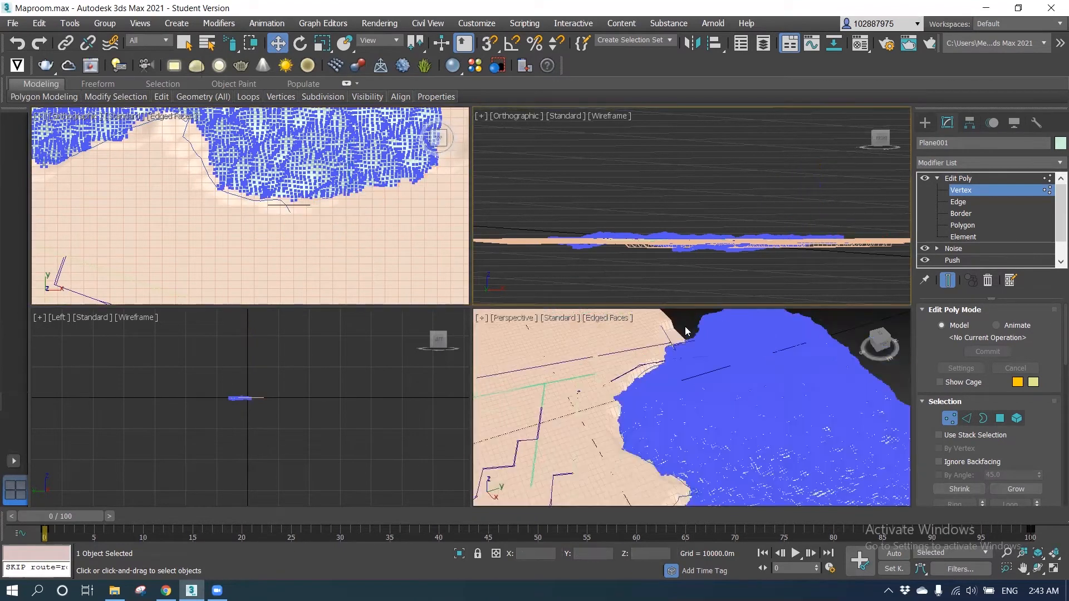
pyautogui.scroll(7, 685, 332)
pyautogui.moveTo(418, 223); pyautogui.dragTo(322, 199, button='middle')
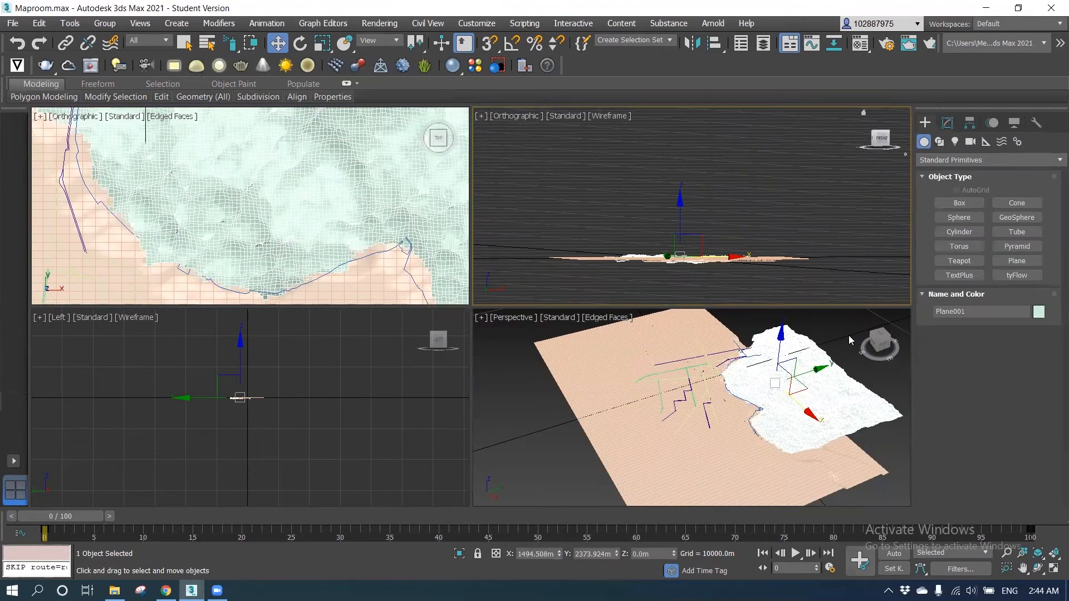
pyautogui.click(731, 475)
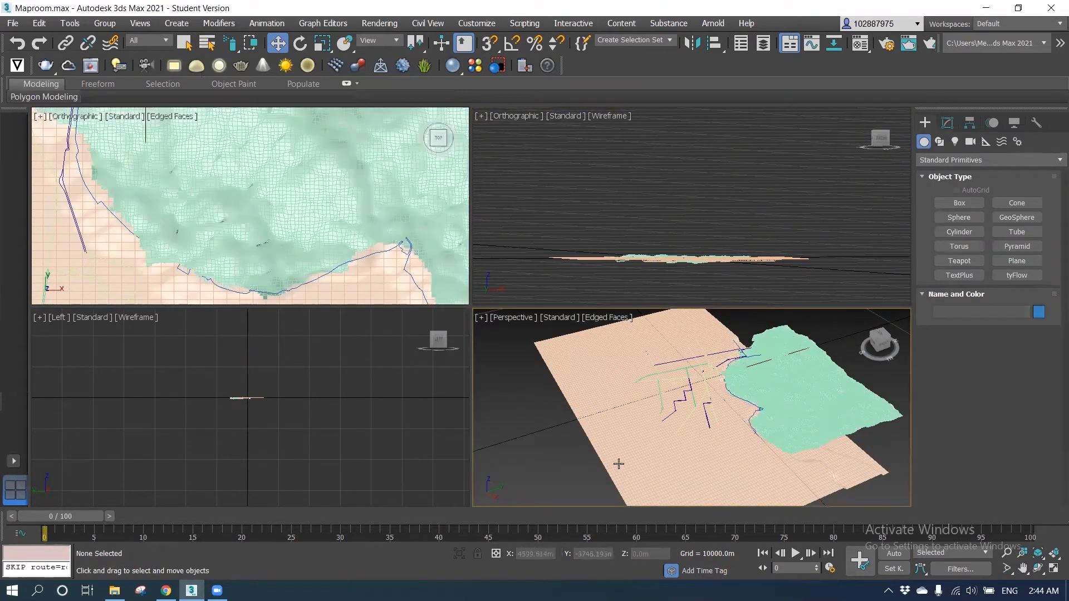
# Unhide all layers of the city map, including the waterway, highway, landuse and building layers.
pyautogui.moveTo(46, 300); pyautogui.dragTo(48, 238)
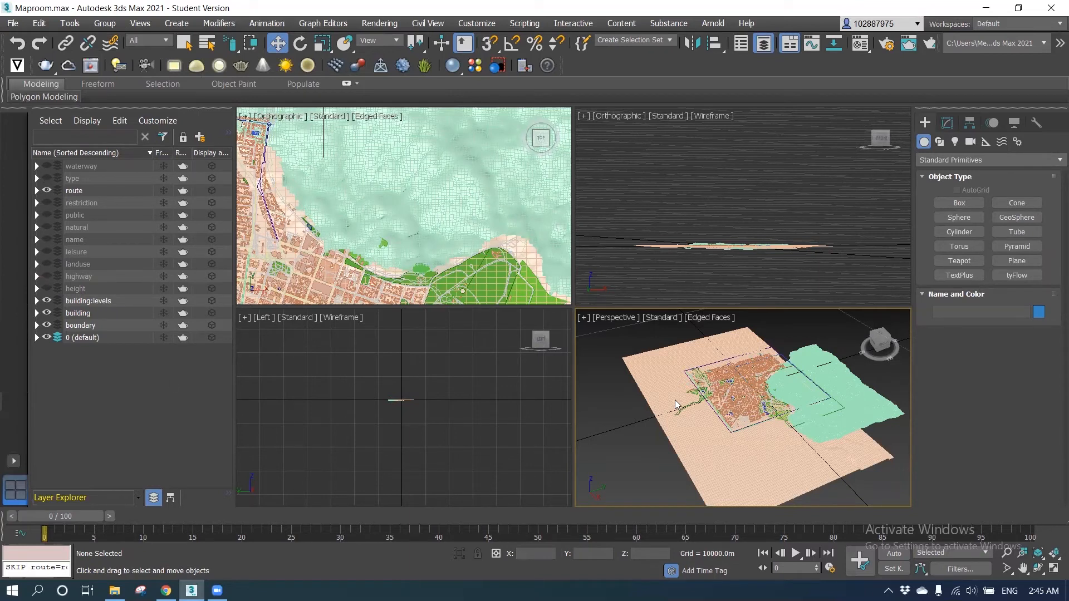
pyautogui.scroll(-3, 586, 429)
pyautogui.click(46, 202)
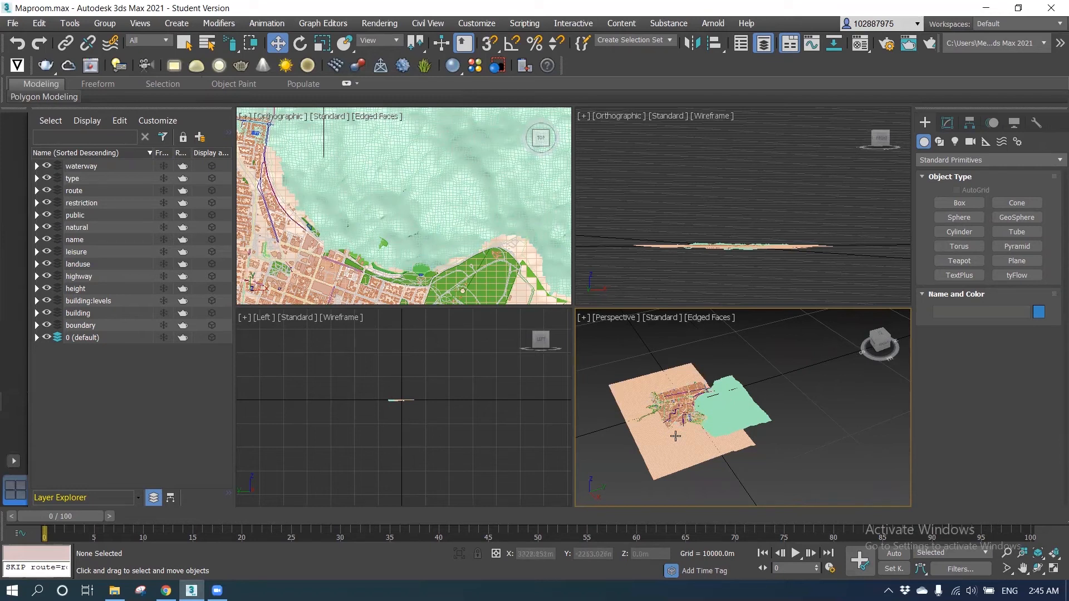
pyautogui.click(766, 45)
# Maximize the perspective view and change the water plane's object color to blue.
pyautogui.hotkey('alt', 'w')
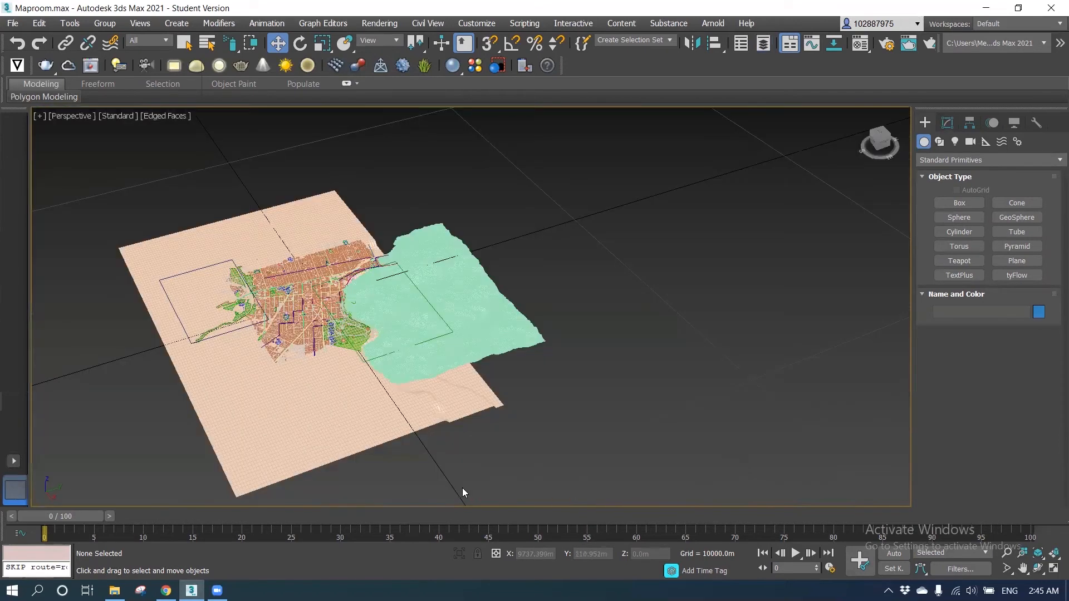
pyautogui.keyDown('alt'); pyautogui.moveTo(528, 467); pyautogui.dragTo(521, 462, button='middle'); pyautogui.keyUp('alt')
pyautogui.click(462, 336)
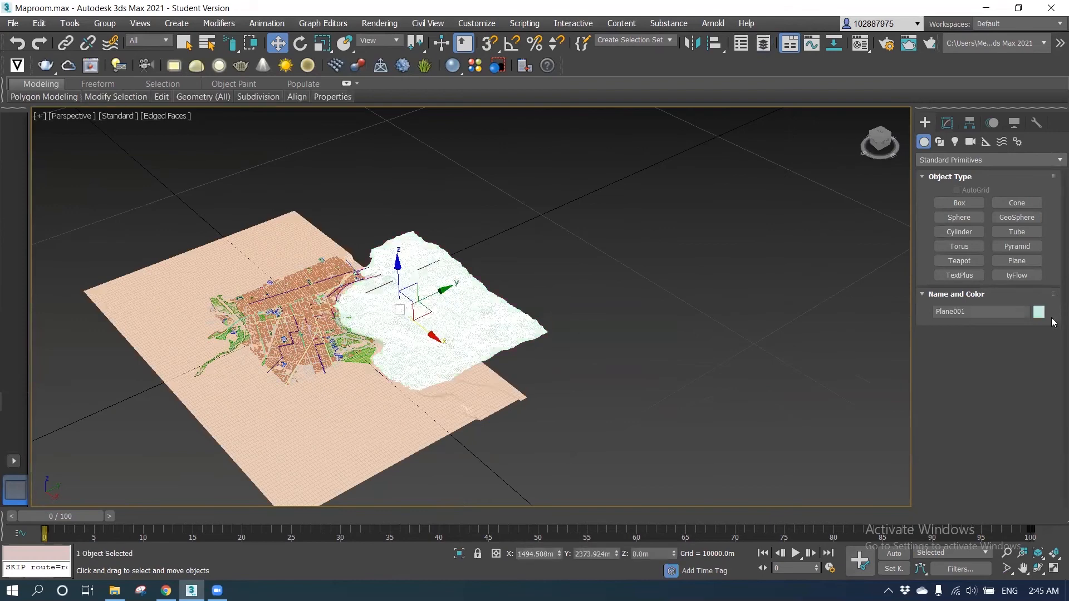
pyautogui.click(1039, 312)
pyautogui.click(611, 370)
# Scrub the animation to frame 29 to check the moving water against the ground plane.
pyautogui.scroll(5, 305, 271)
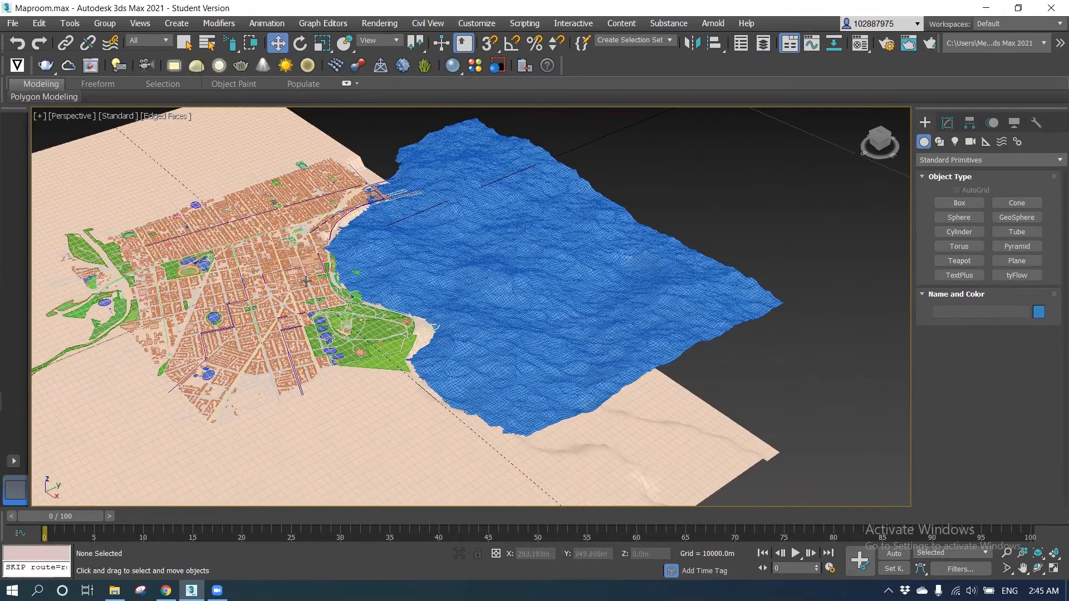
pyautogui.keyDown('alt'); pyautogui.moveTo(339, 465); pyautogui.dragTo(165, 517, button='middle'); pyautogui.keyUp('alt')
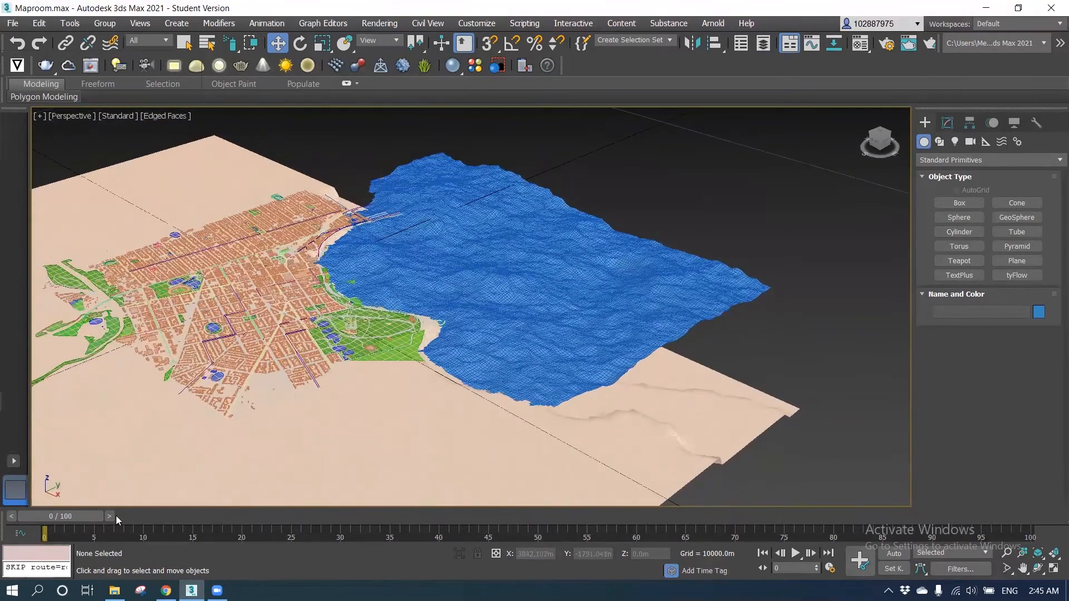
pyautogui.moveTo(162, 518); pyautogui.dragTo(361, 521)
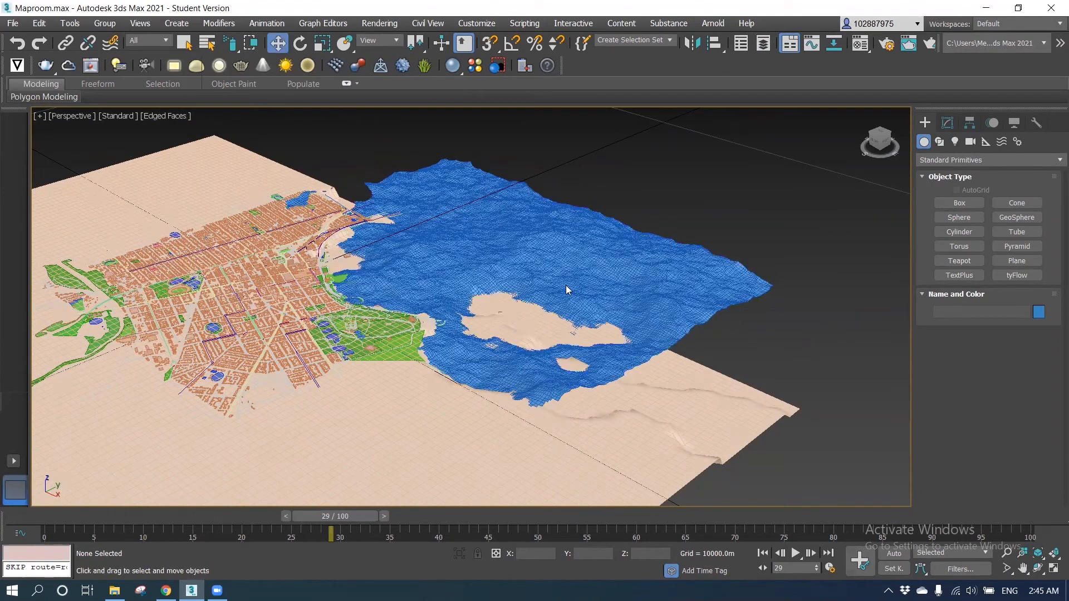
# Select the ground plane's vertices that poke through the water surface and lower them.
pyautogui.press('w')
pyautogui.click(518, 318)
pyautogui.click(947, 124)
pyautogui.click(955, 181)
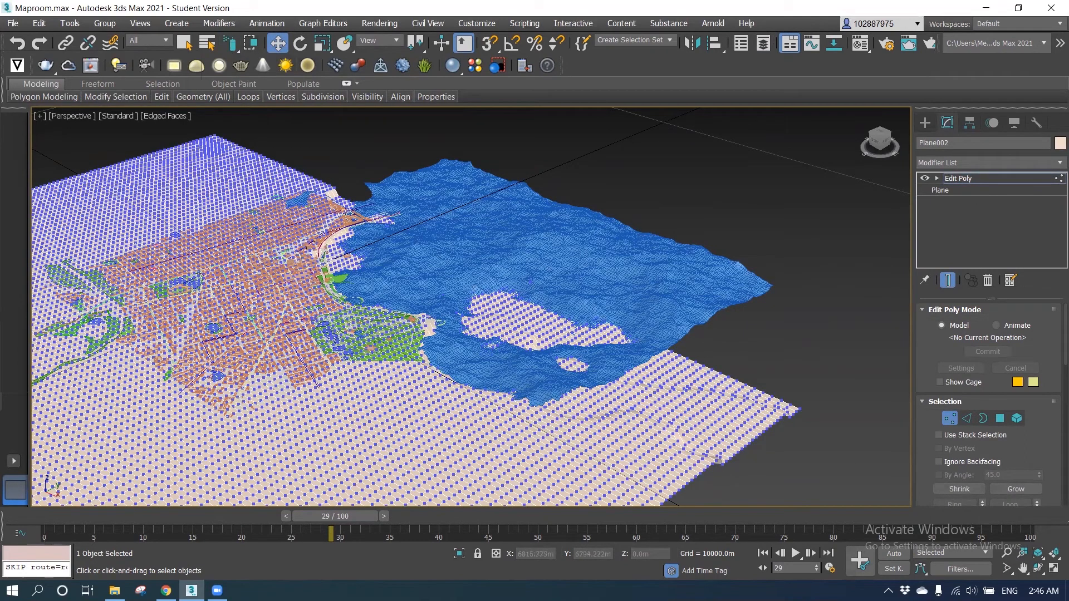
pyautogui.click(1052, 574)
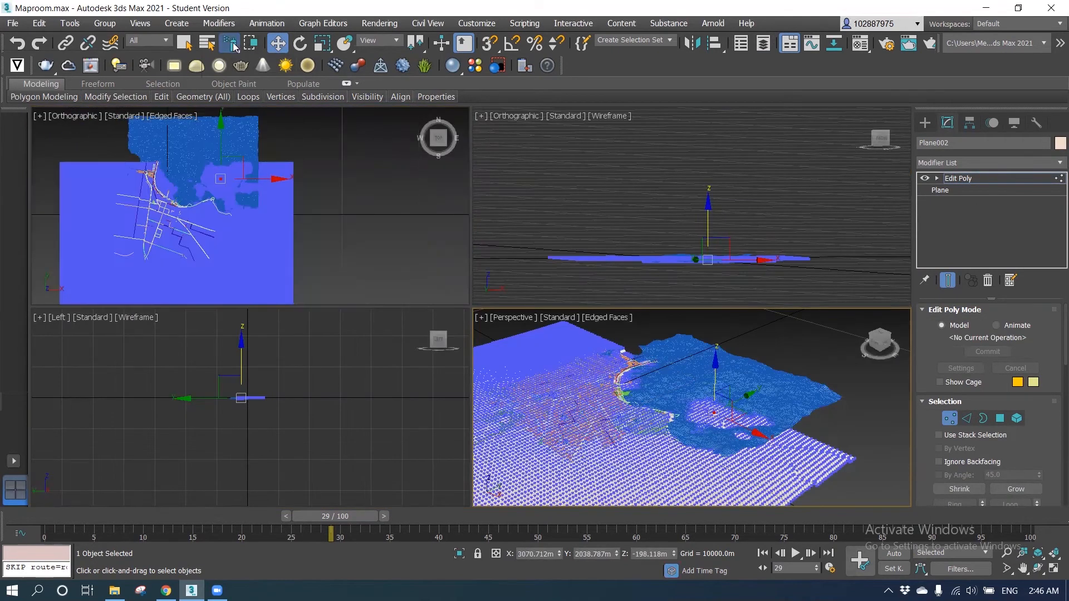
pyautogui.moveTo(715, 362); pyautogui.dragTo(722, 376)
pyautogui.scroll(-2, 284, 151)
# Delete the strip of vertices along the ground plane's east edge.
pyautogui.moveTo(296, 136); pyautogui.dragTo(265, 272)
pyautogui.press('Delete')
pyautogui.press('Delete')
# Select the ground plane's vertices throughout the water area and lower them further beneath the surface.
pyautogui.moveTo(729, 384); pyautogui.dragTo(730, 395)
pyautogui.scroll(3, 251, 166)
pyautogui.moveTo(298, 148); pyautogui.dragTo(216, 190)
pyautogui.moveTo(735, 383); pyautogui.dragTo(735, 388)
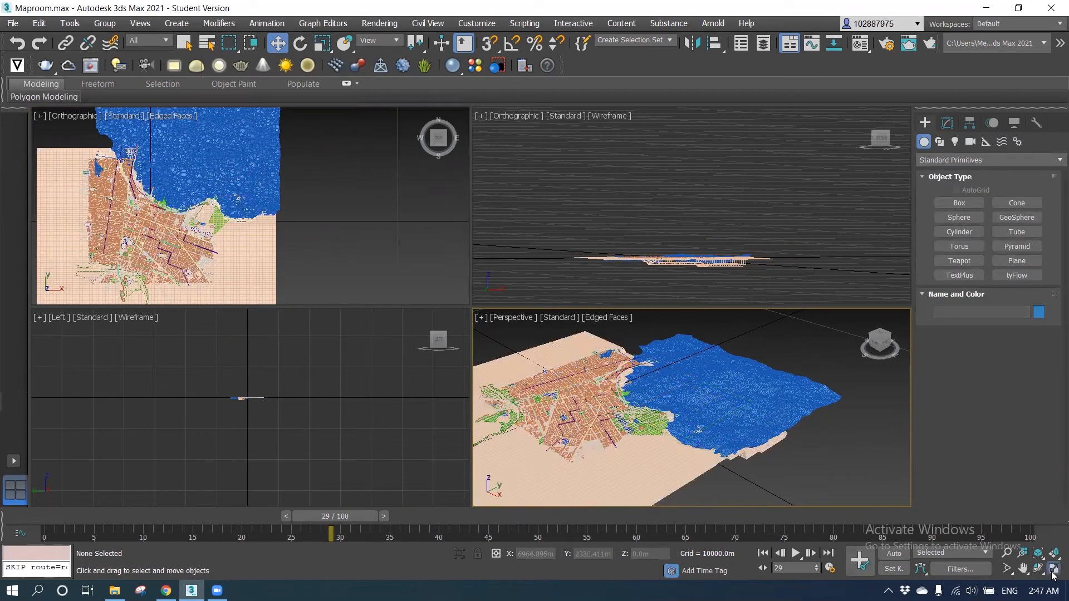
# Scrub the animation to frame 93 in the maximized perspective view to check the water along the shore.
pyautogui.hotkey('alt', 'w')
pyautogui.moveTo(334, 516); pyautogui.dragTo(964, 505)
pyautogui.press('w')
# Delete the water plane's stray vertices over the northwest part of the city and along the shore.
pyautogui.click(455, 212)
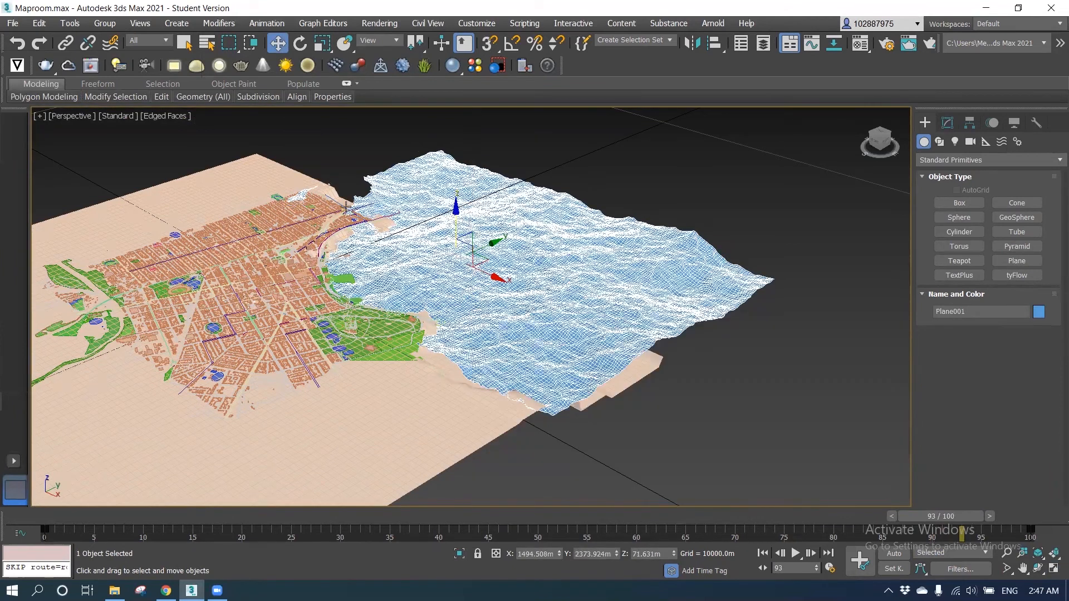
pyautogui.hotkey('alt', 'w')
pyautogui.click(948, 125)
pyautogui.click(960, 191)
pyautogui.scroll(-4, 179, 196)
pyautogui.moveTo(163, 279); pyautogui.dragTo(248, 211)
pyautogui.press('Delete')
pyautogui.moveTo(110, 158); pyautogui.dragTo(165, 164)
pyautogui.scroll(2, 102, 204)
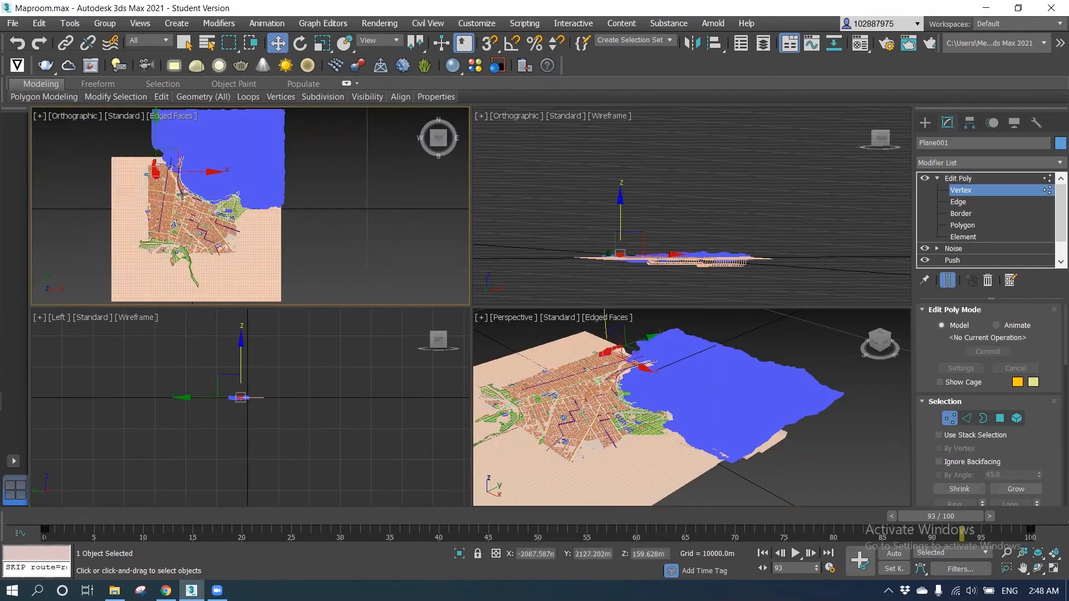
# Scrub the animation back to its first frames and switch the perspective view to Default Shading.
pyautogui.hotkey('alt', 'w')
pyautogui.click(925, 123)
pyautogui.moveTo(947, 517); pyautogui.dragTo(72, 508)
pyautogui.press('/')
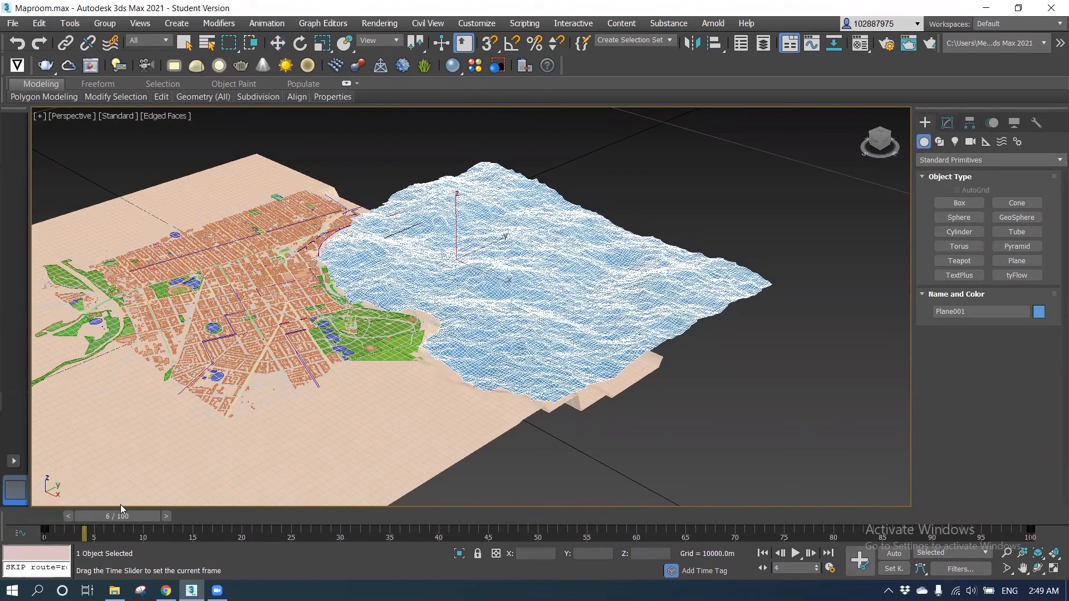
pyautogui.click(171, 116)
pyautogui.click(208, 251)
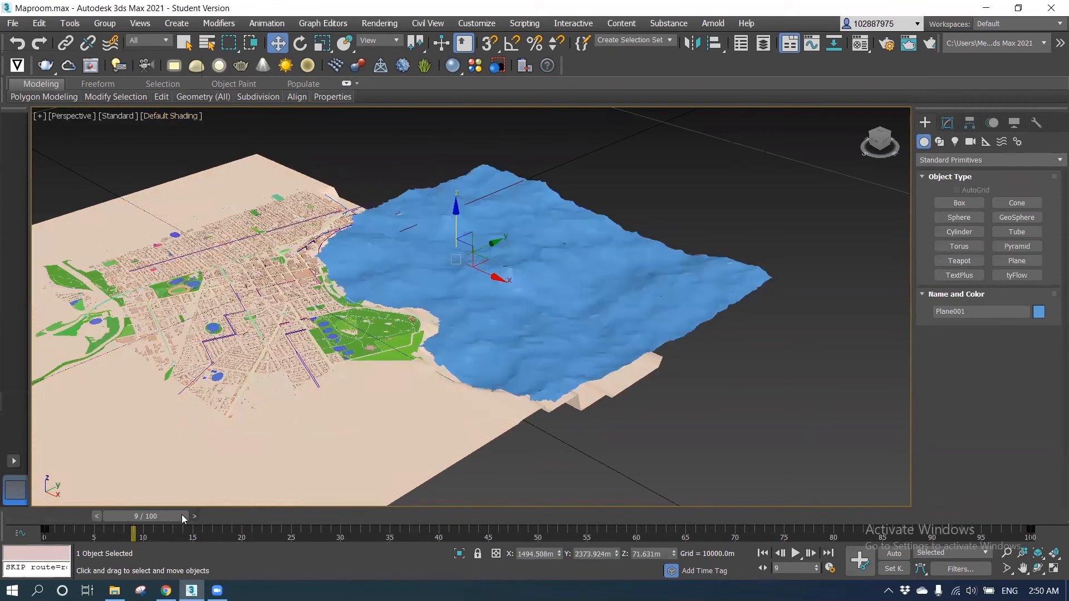